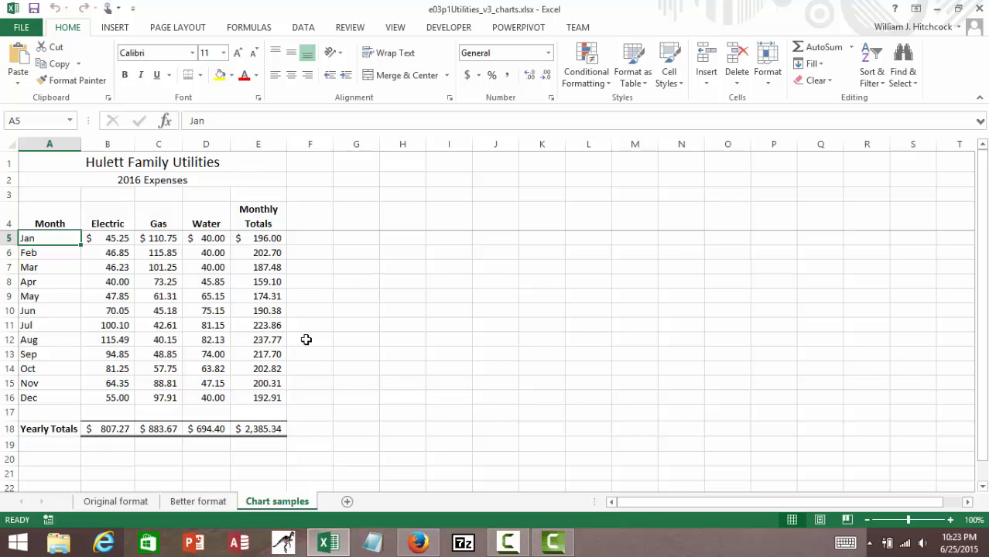
# - Copy the Month, Electric, Gas and Water headings together with their January row, A4:D5
pyautogui.press('Up')
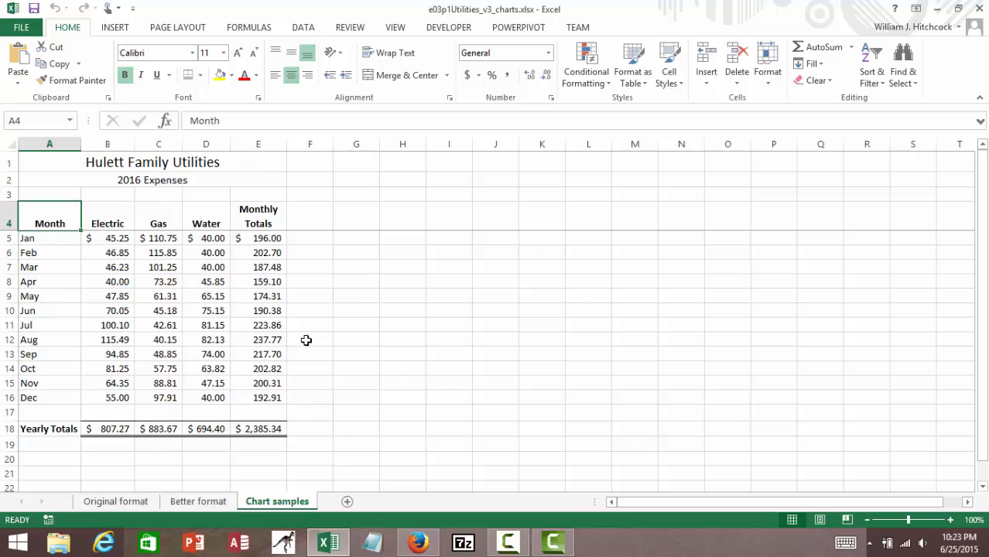
pyautogui.hotkey('shift', 'Down')
pyautogui.hotkey('shift', 'Right')
pyautogui.hotkey('shift', 'Right')
pyautogui.hotkey('shift', 'Right')
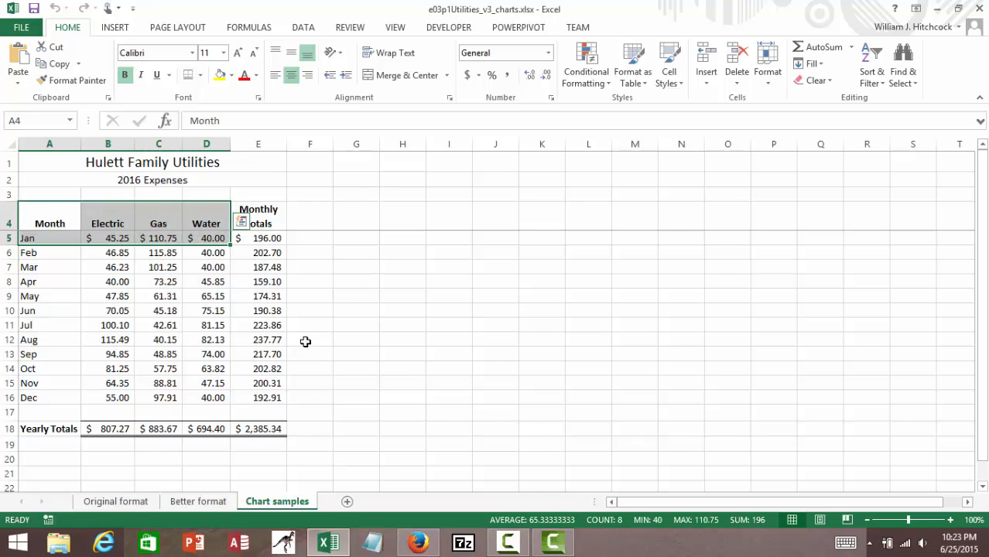
pyautogui.hotkey('ctrl', 'c')
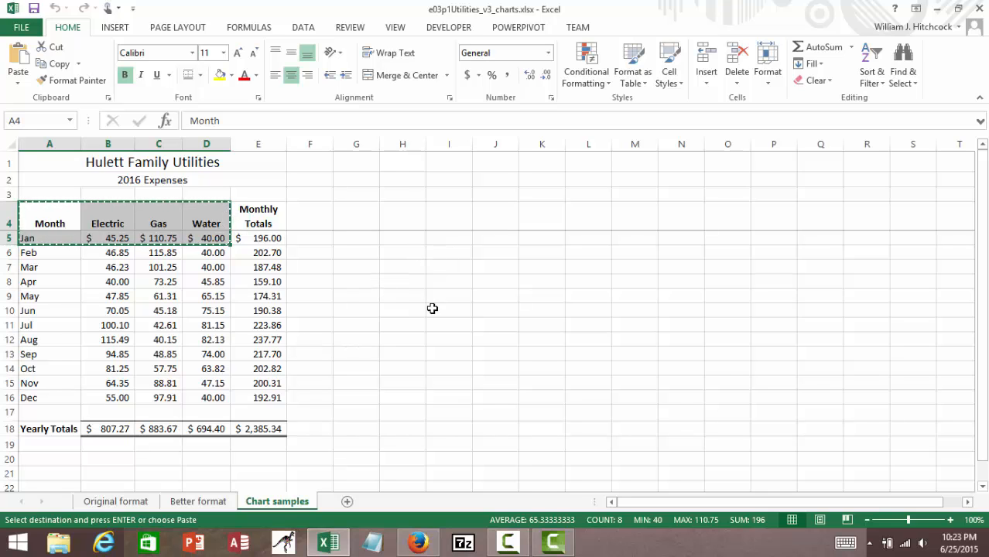
# - Paste the copied headings and January values at H8 using Paste Special with Transpose
pyautogui.click(401, 282)
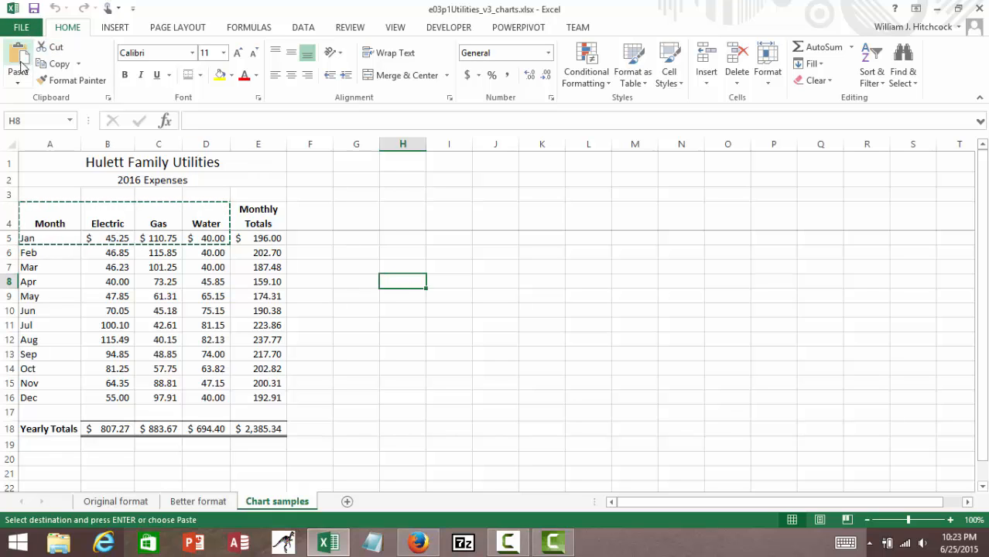
pyautogui.click(18, 81)
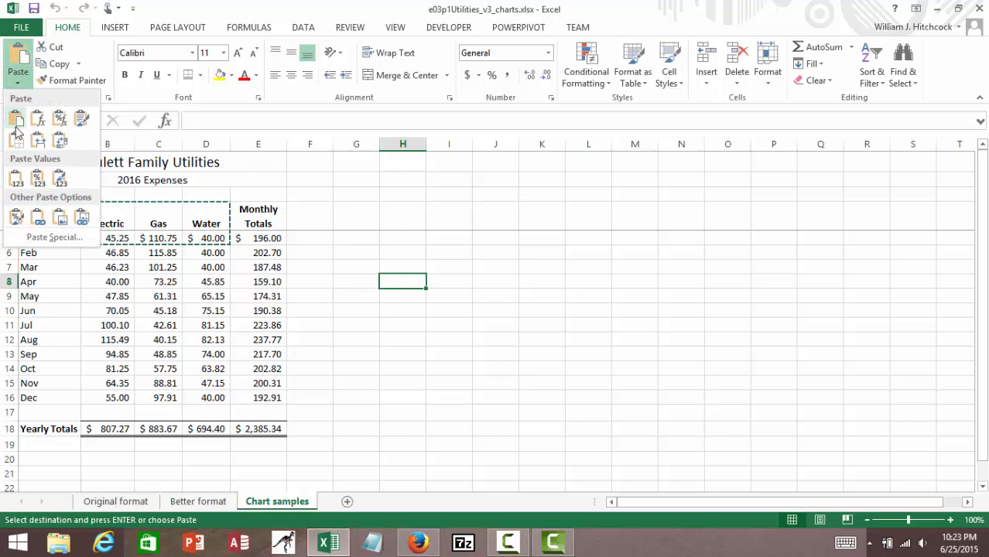
pyautogui.click(44, 240)
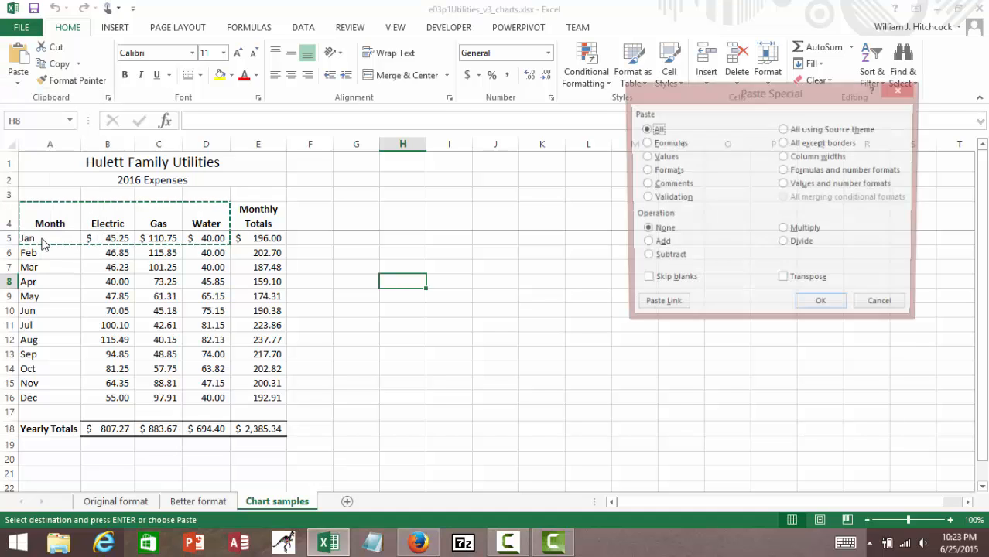
pyautogui.click(784, 281)
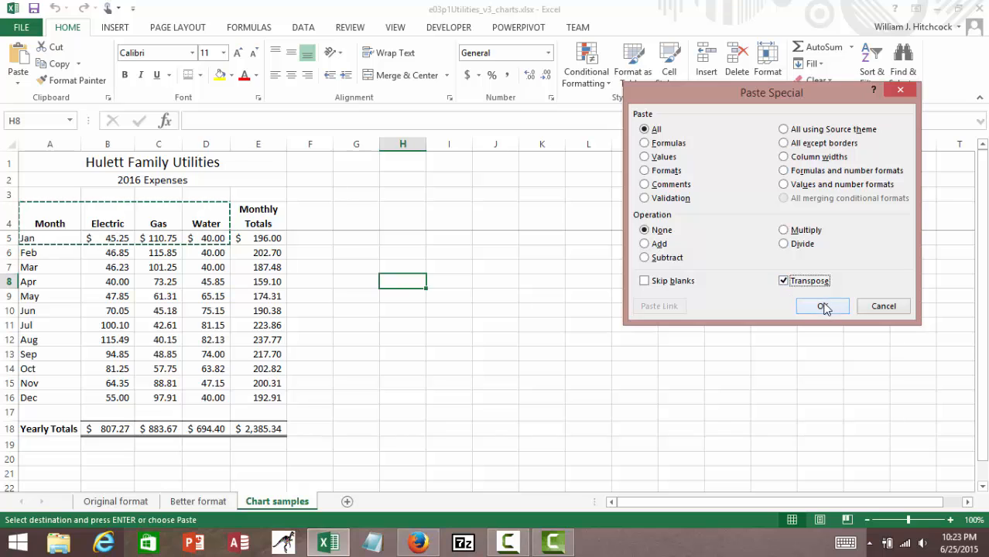
pyautogui.click(823, 306)
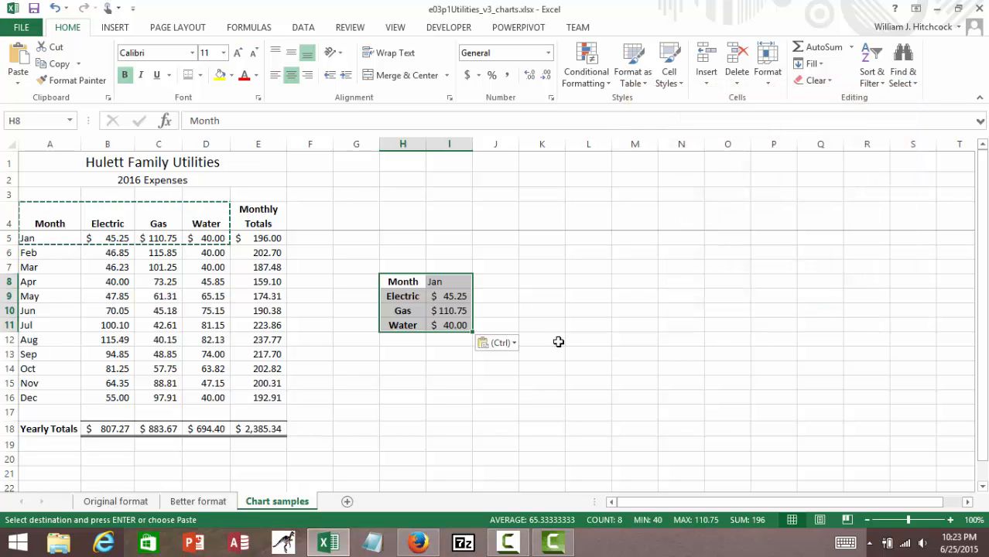
# - Examine the transposed utility labels and their January amounts in H8:I11
pyautogui.click(402, 283)
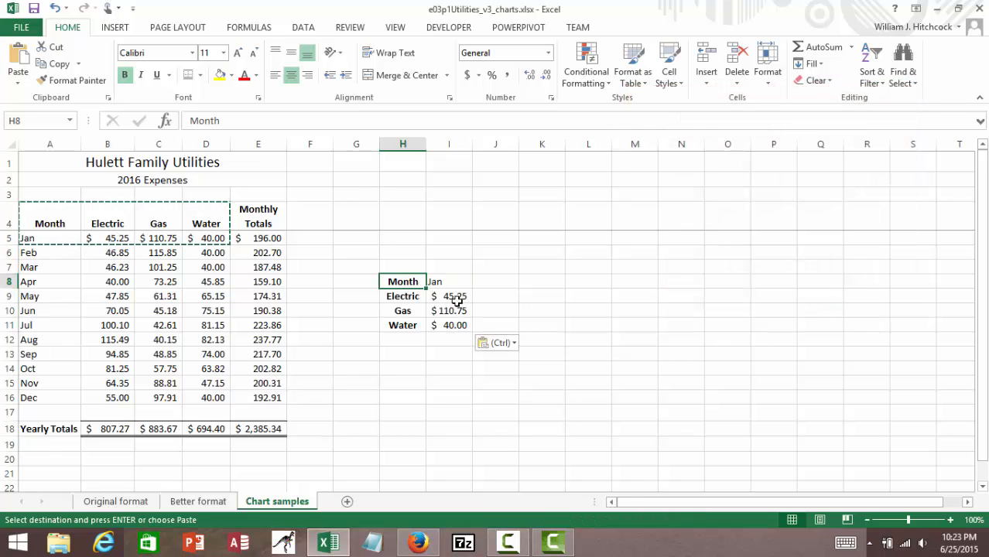
pyautogui.press('Down')
pyautogui.press('Right')
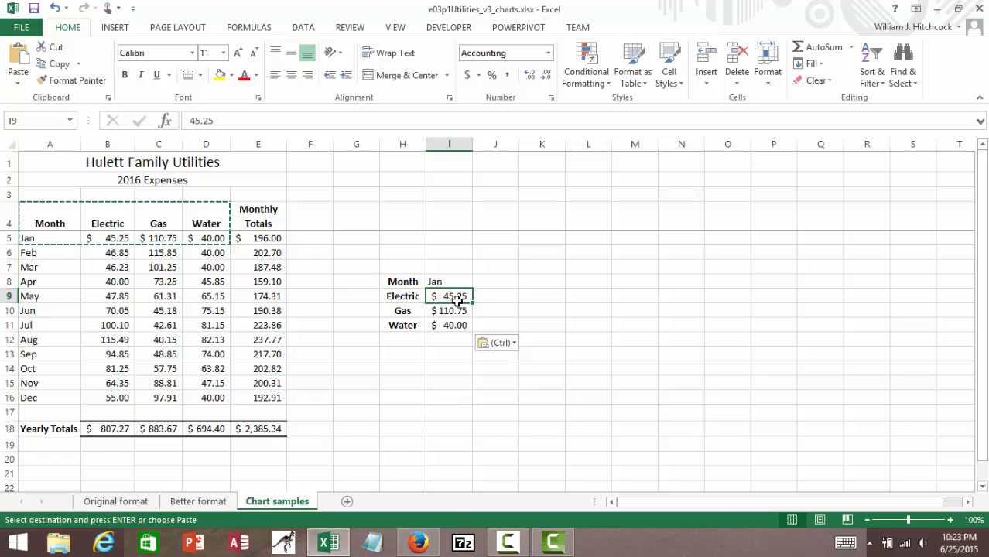
pyautogui.press('Left')
pyautogui.press('Down')
pyautogui.press('Down')
pyautogui.press('Right')
pyautogui.press('Up')
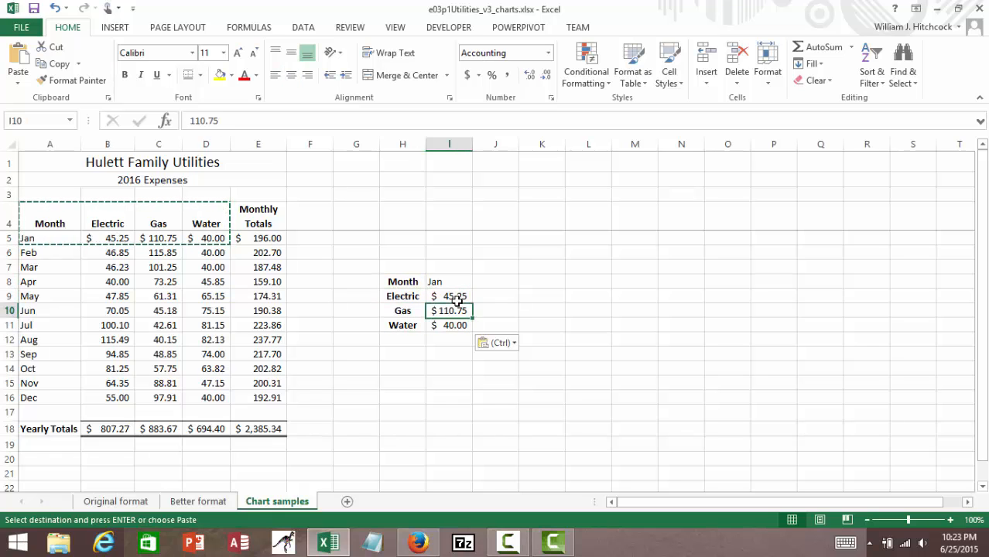
pyautogui.press('Up')
pyautogui.press('Left')
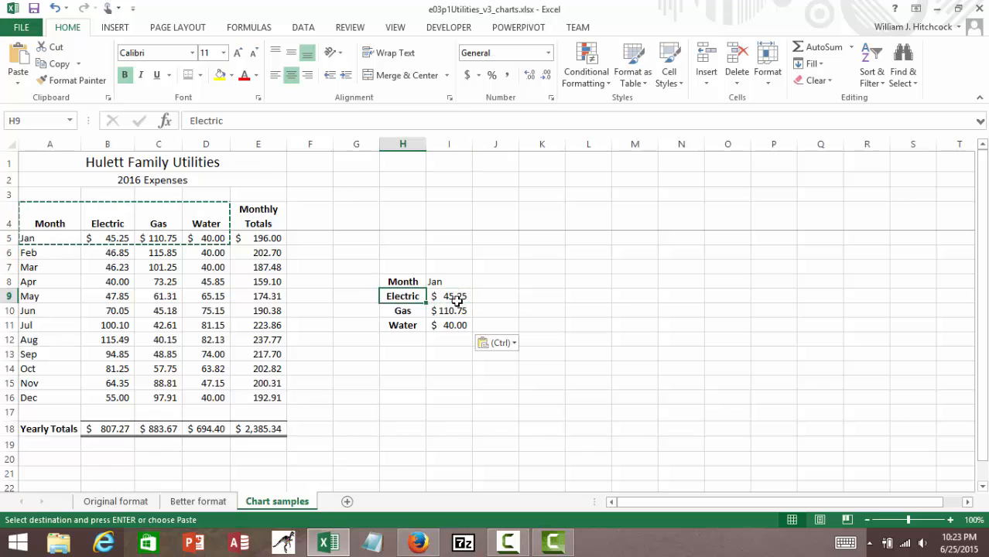
# - Insert a 2-D pie chart from H8:I11 and move it clear of the source cells, to about columns L to R
pyautogui.press('Up')
pyautogui.hotkey('shift', 'Right')
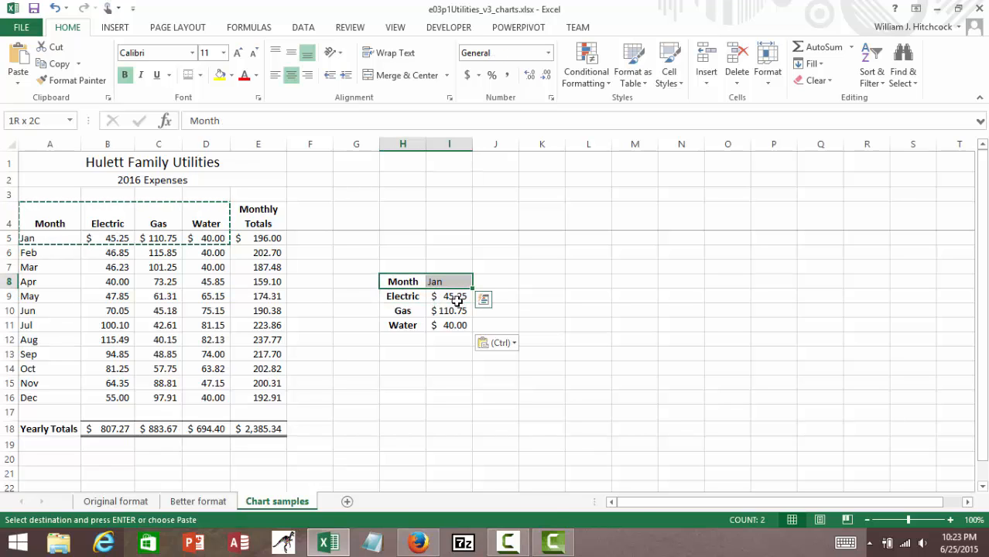
pyautogui.hotkey('shift', 'Down')
pyautogui.hotkey('shift', 'Down')
pyautogui.hotkey('shift', 'Down')
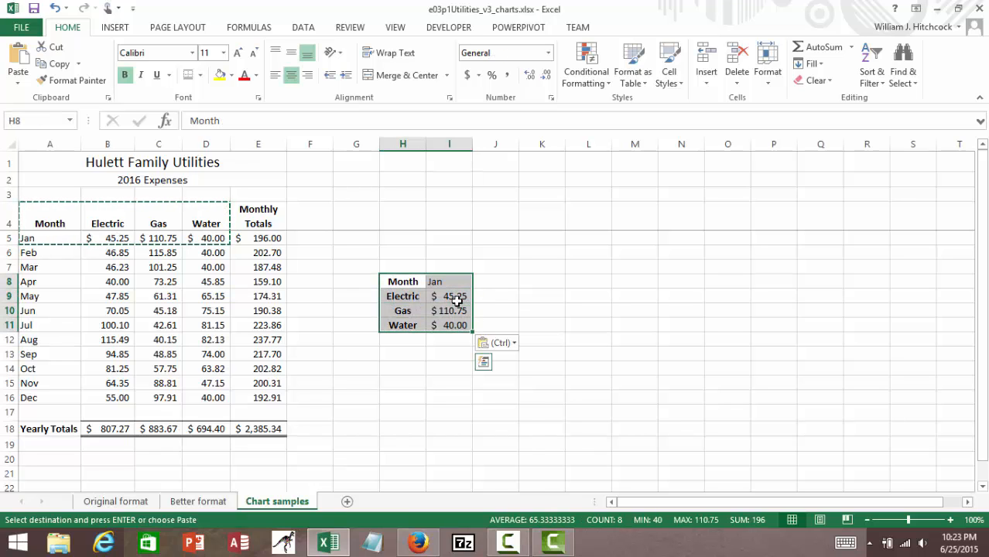
pyautogui.press('Escape')
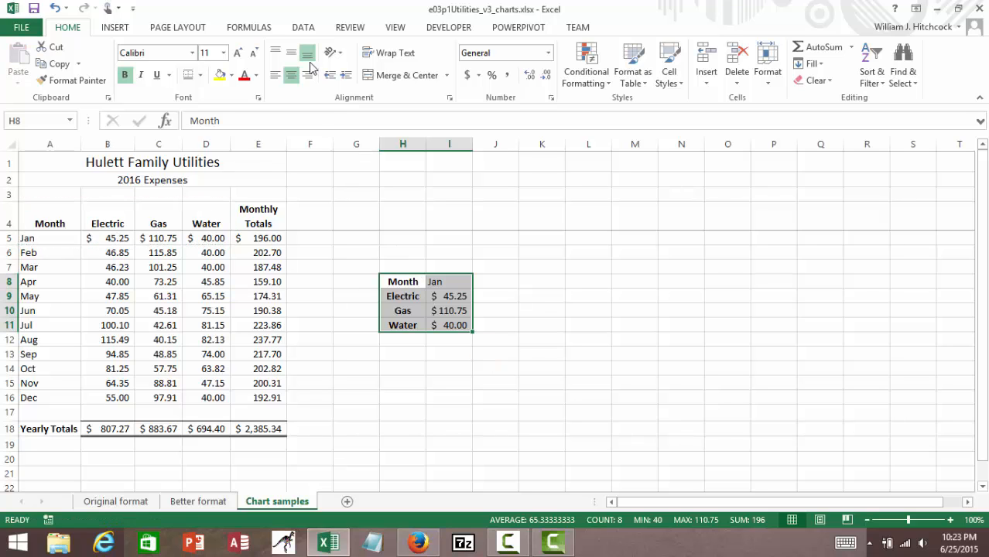
pyautogui.click(120, 31)
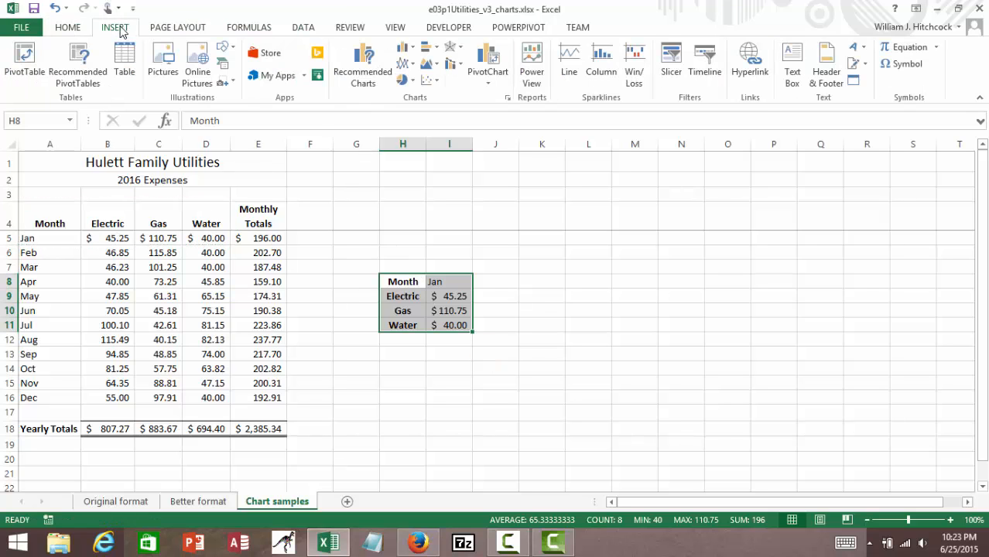
pyautogui.click(402, 80)
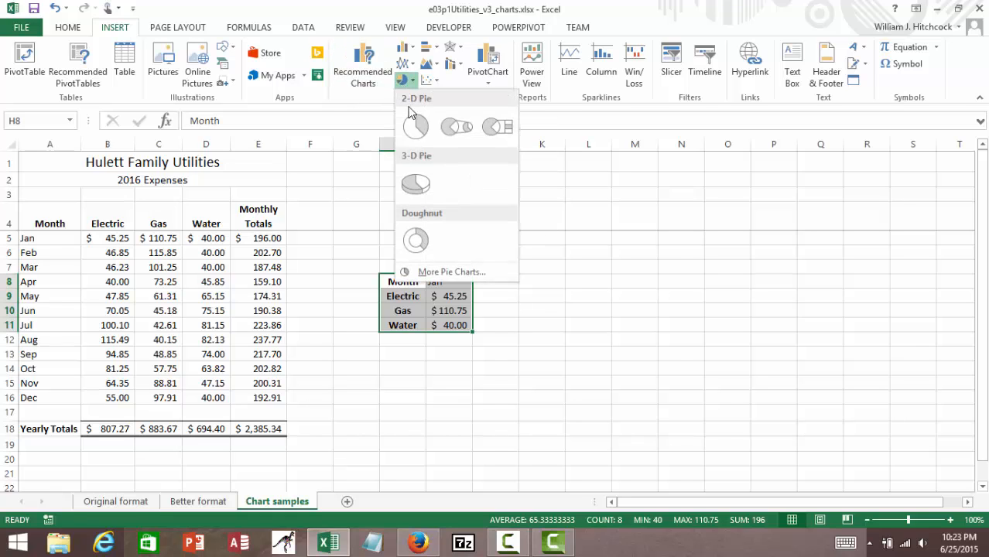
pyautogui.click(415, 127)
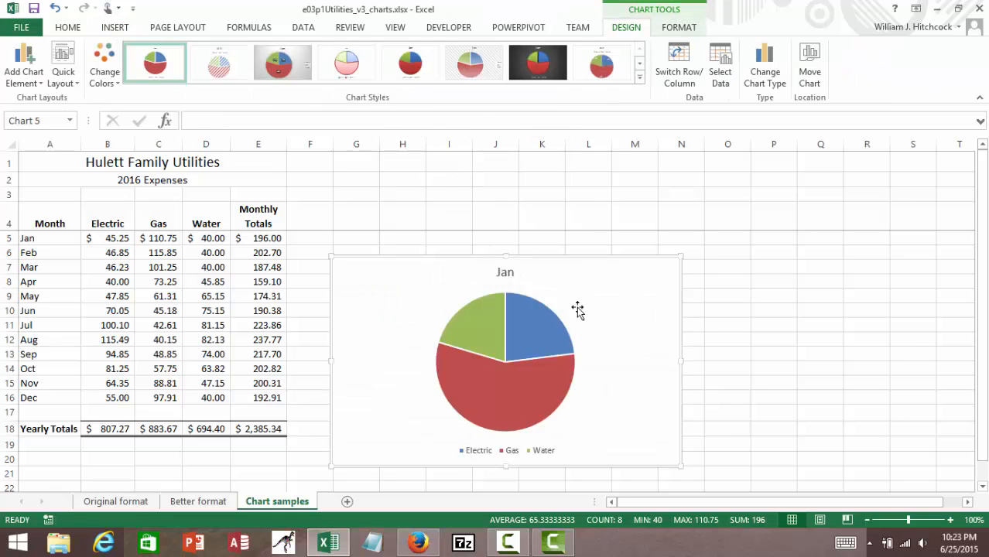
pyautogui.moveTo(587, 305); pyautogui.dragTo(777, 295)
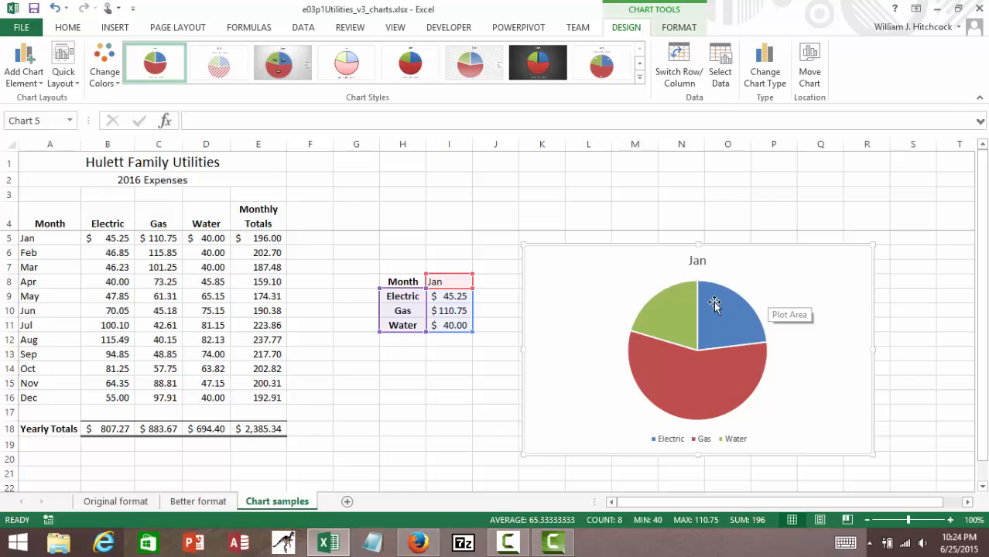
# - Sort the transposed utility rows by the Jan column's values from Largest to Smallest, treating row 8 as headers
pyautogui.click(457, 298)
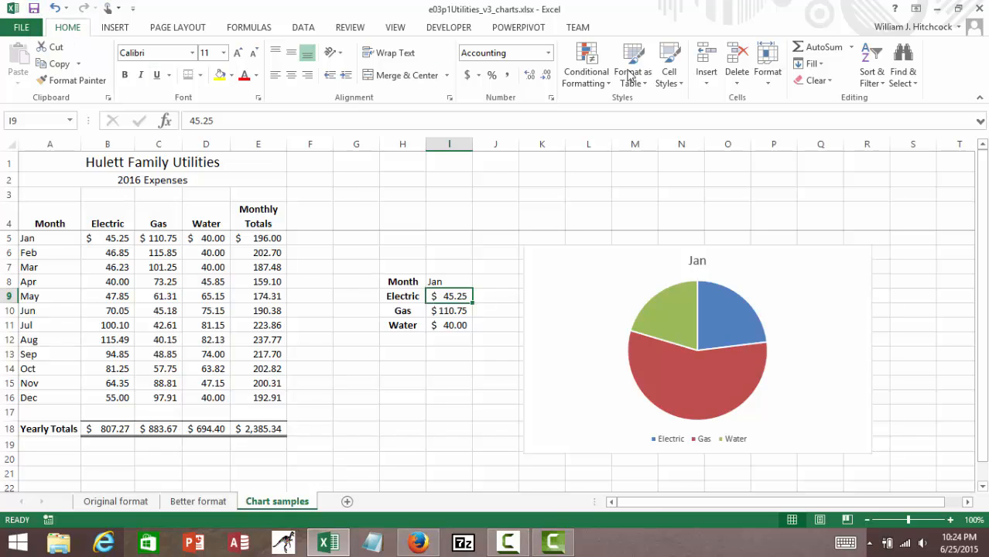
pyautogui.click(883, 79)
pyautogui.click(890, 136)
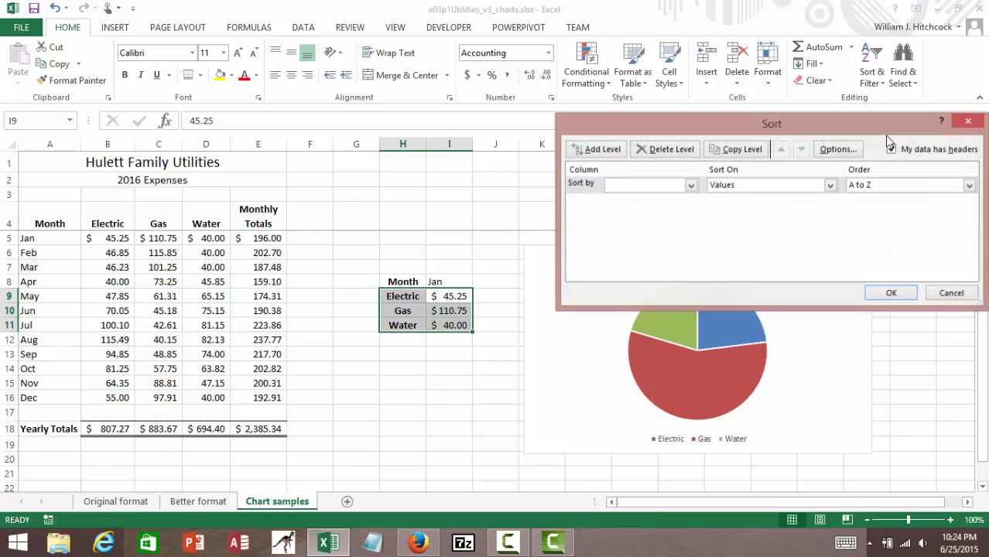
pyautogui.click(691, 186)
pyautogui.click(686, 209)
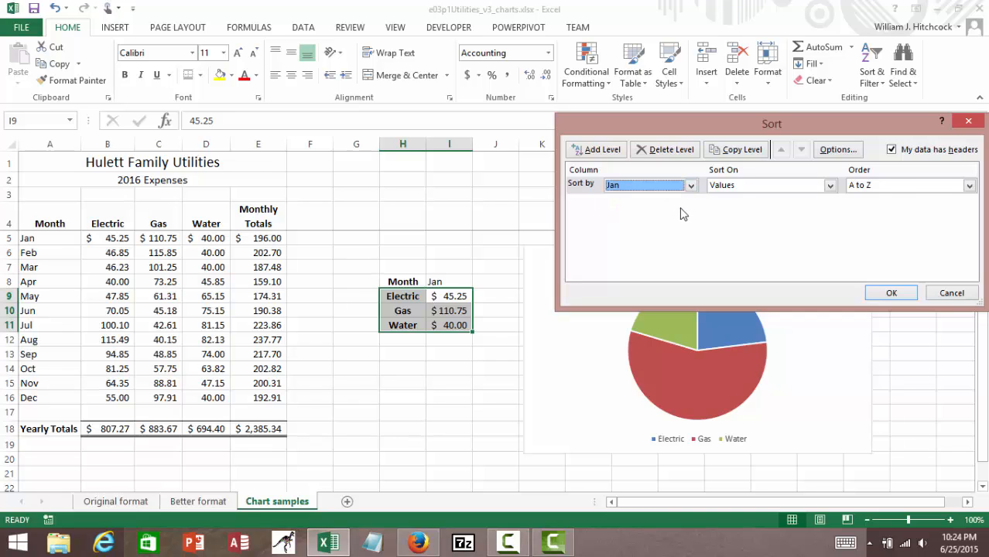
pyautogui.click(921, 189)
pyautogui.click(902, 209)
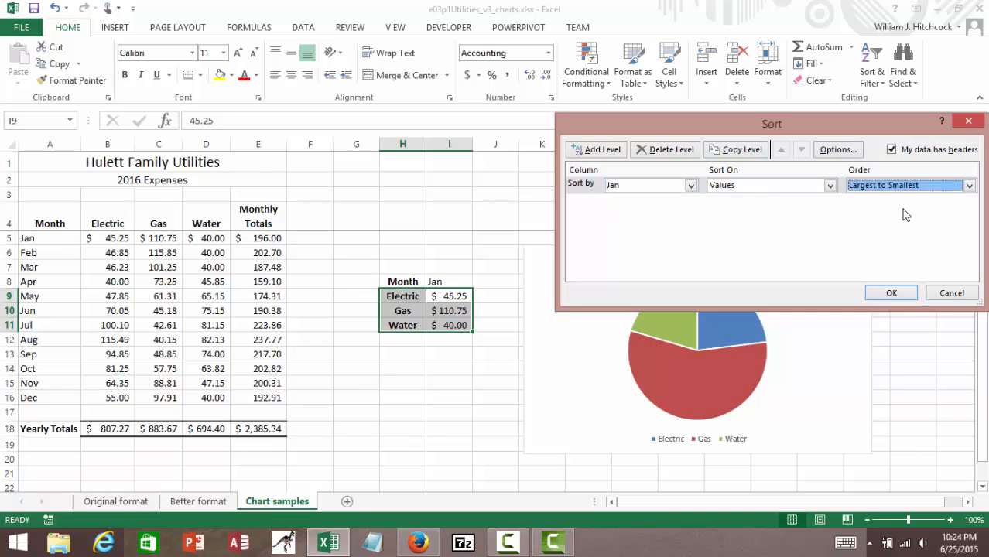
pyautogui.click(892, 294)
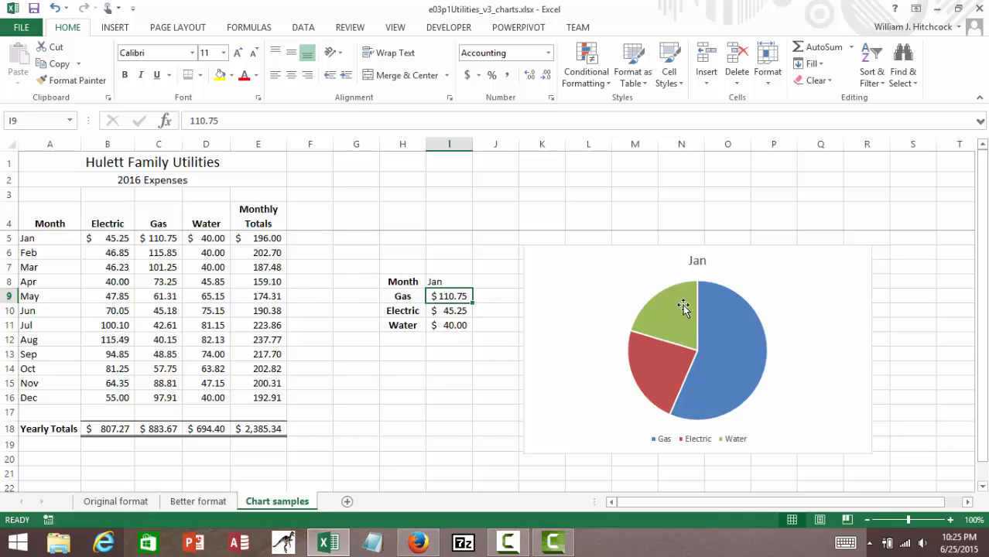
# - Examine the slices of the January pie chart, including the Electric slice's value and share
pyautogui.moveTo(642, 298)
pyautogui.moveTo(697, 344)
pyautogui.moveTo(670, 410)
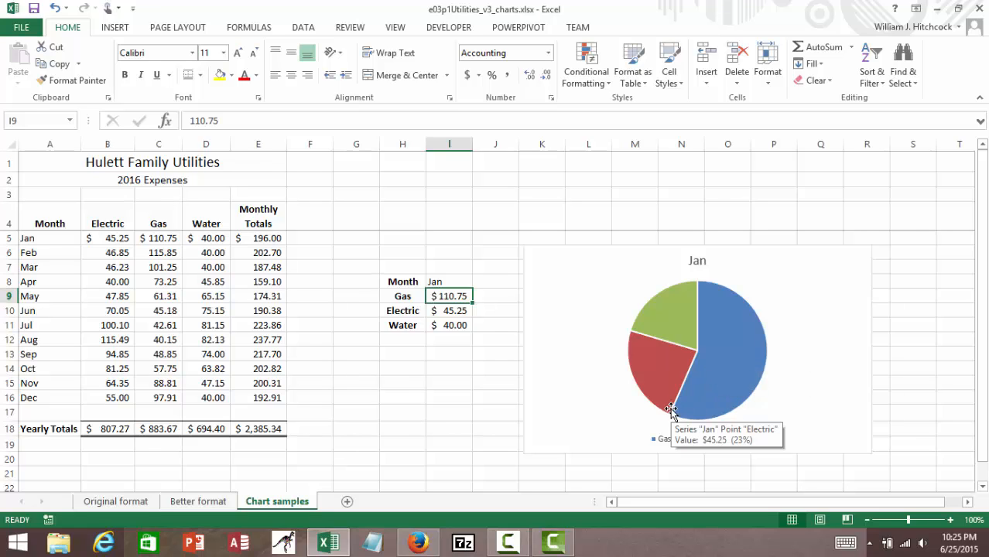
pyautogui.click(391, 404)
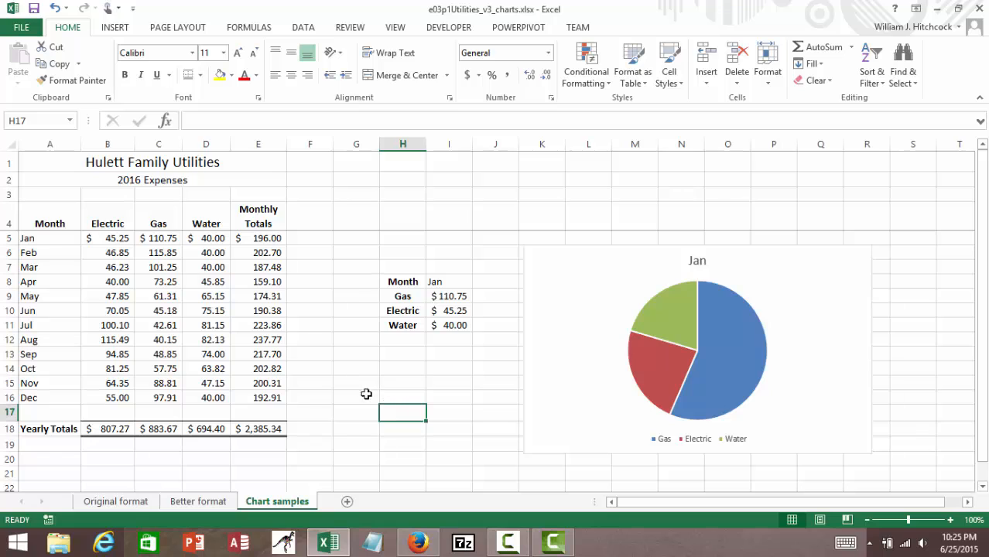
# - Try a 2-D line chart of A4:E16 with the Monthly Totals included, enlarge it, and undo both changes
pyautogui.moveTo(50, 223); pyautogui.dragTo(263, 398)
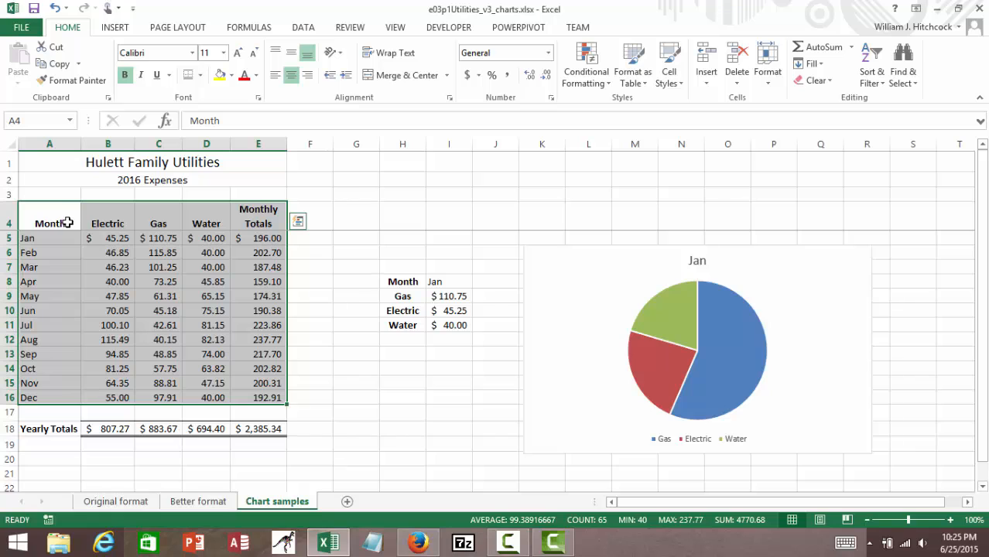
pyautogui.click(113, 30)
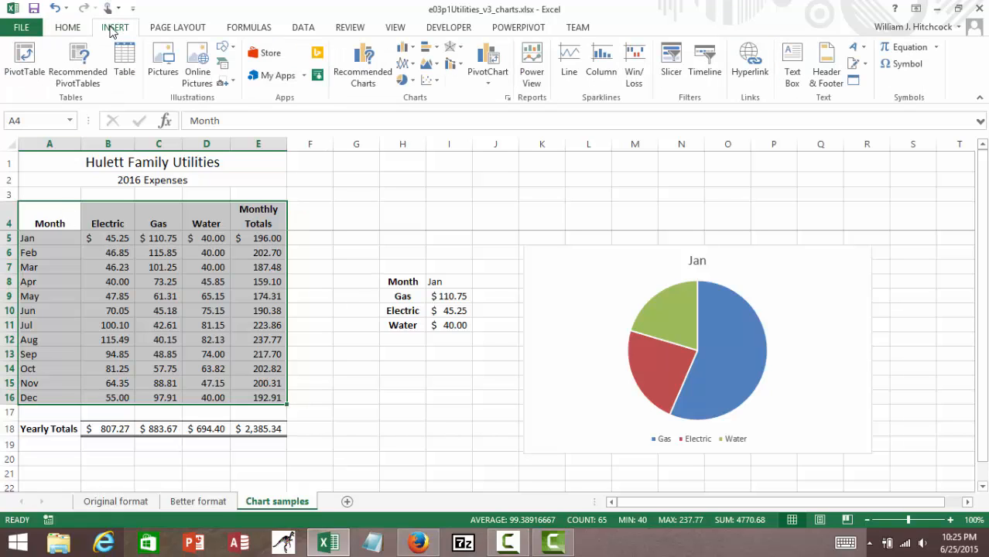
pyautogui.click(406, 67)
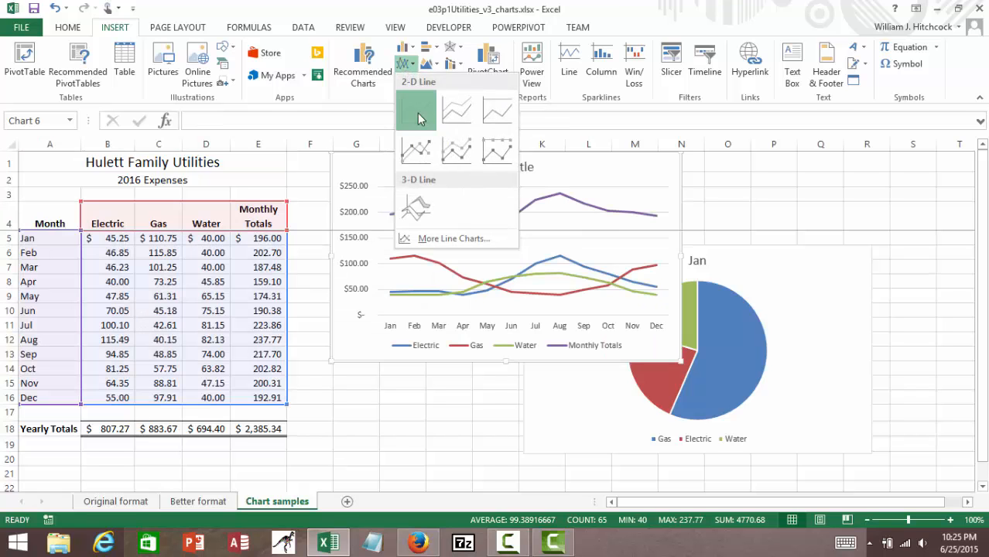
pyautogui.click(417, 113)
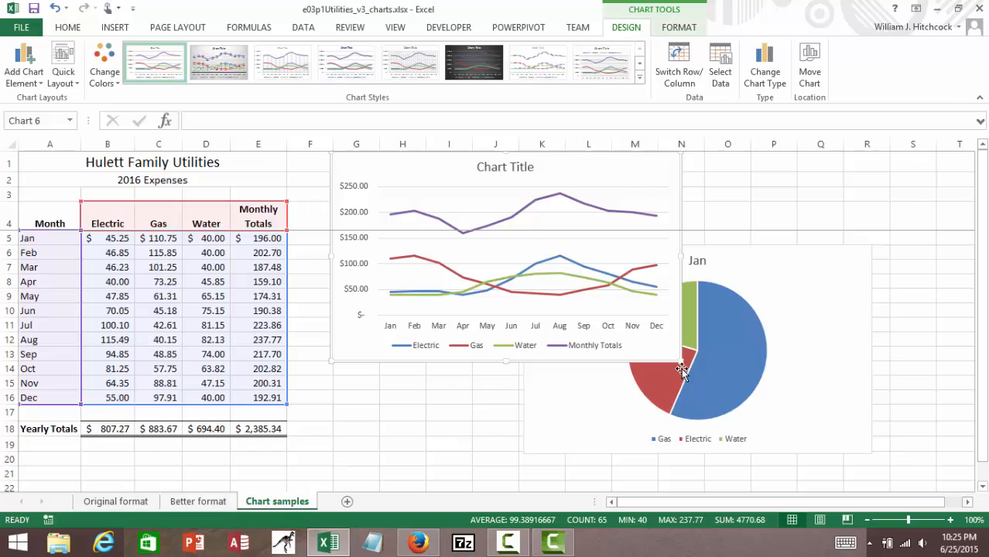
pyautogui.moveTo(680, 361); pyautogui.dragTo(856, 457)
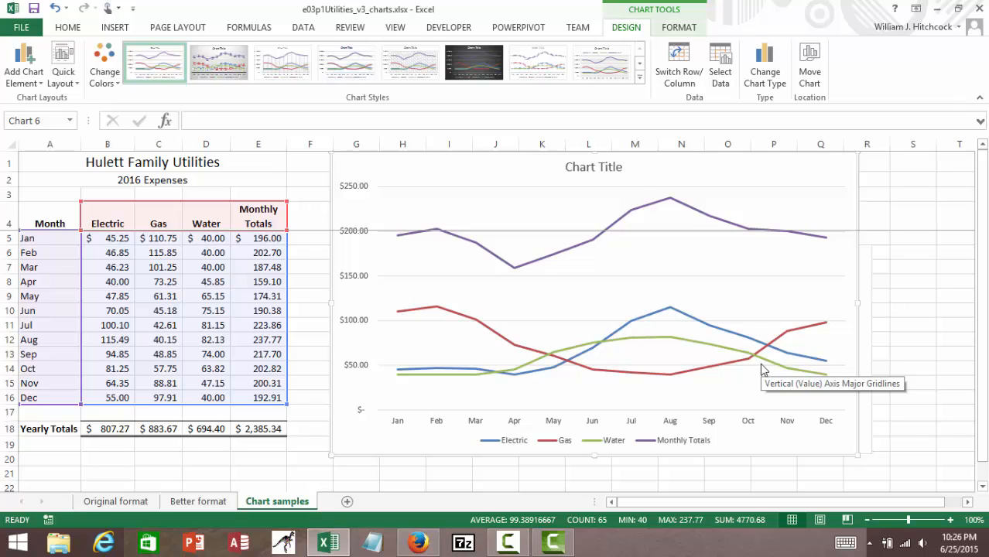
pyautogui.click(56, 10)
pyautogui.click(56, 9)
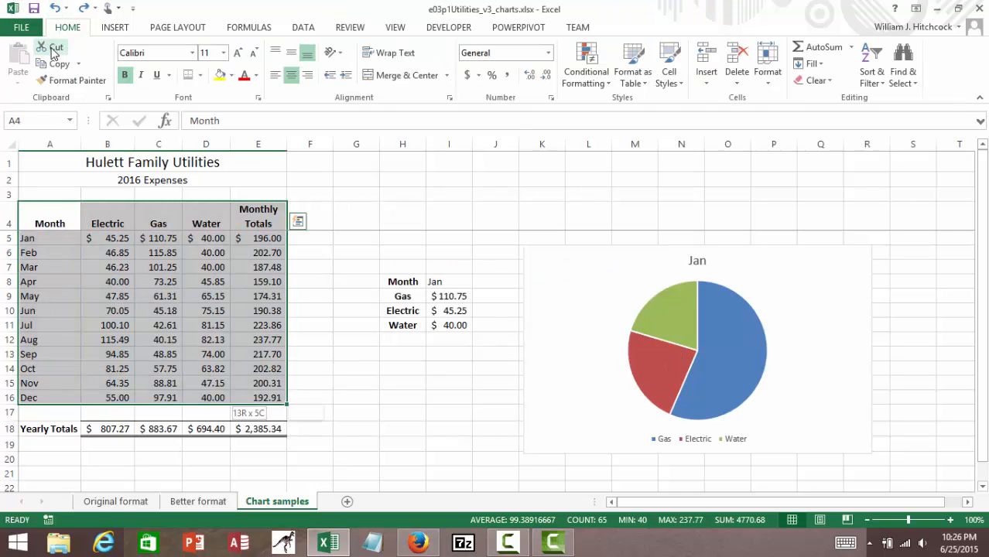
# - Reduce the selection to A4:D16, leaving out Monthly Totals, and insert a 2-D line chart from it
pyautogui.hotkey('shift', 'Left')
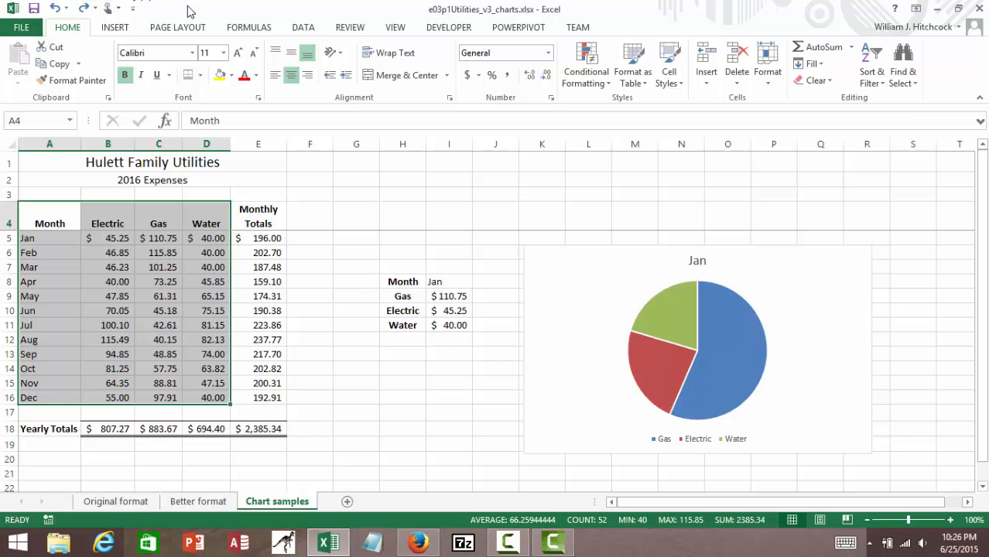
pyautogui.click(114, 29)
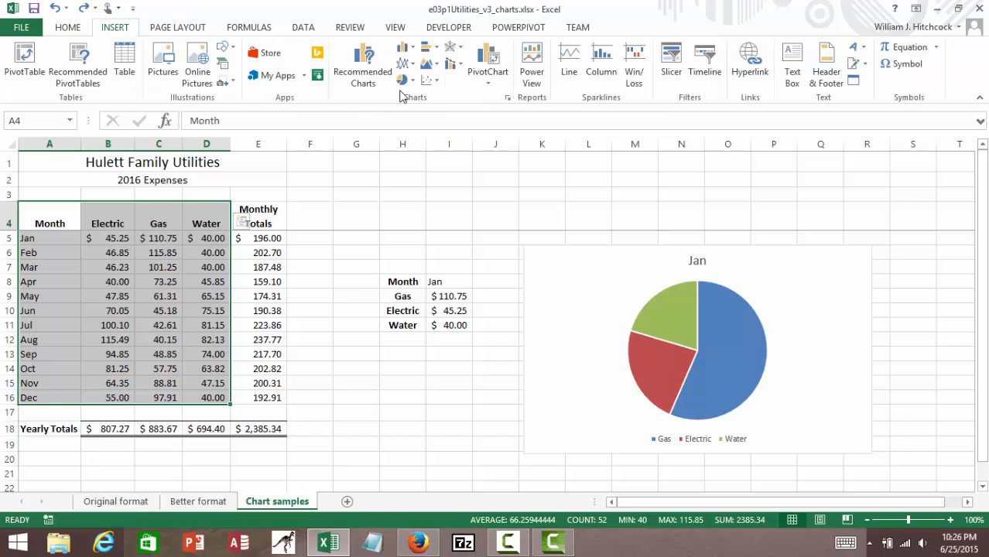
pyautogui.click(402, 66)
pyautogui.click(418, 108)
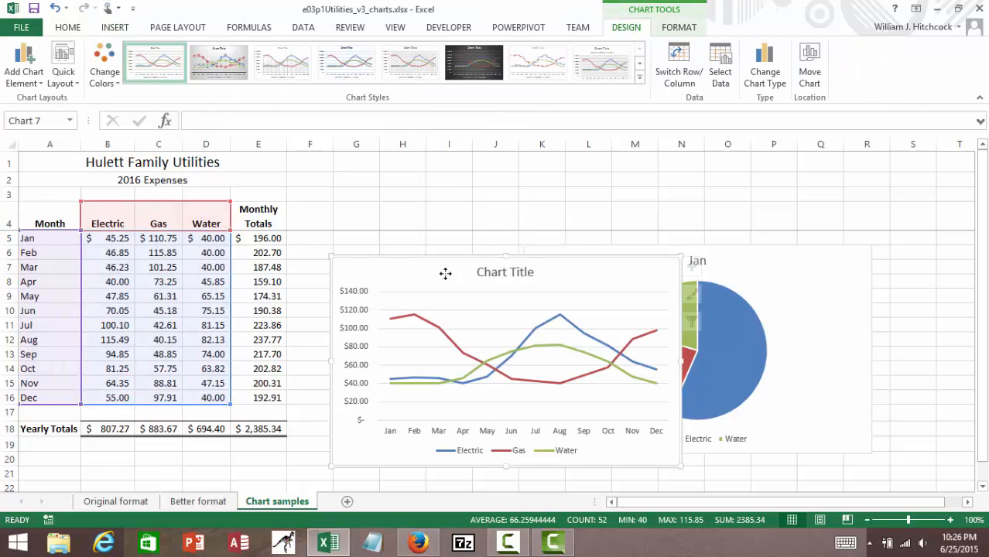
# - Move the new line chart up next to the data table and enlarge it to span about columns F to Q
pyautogui.moveTo(446, 274); pyautogui.dragTo(406, 183)
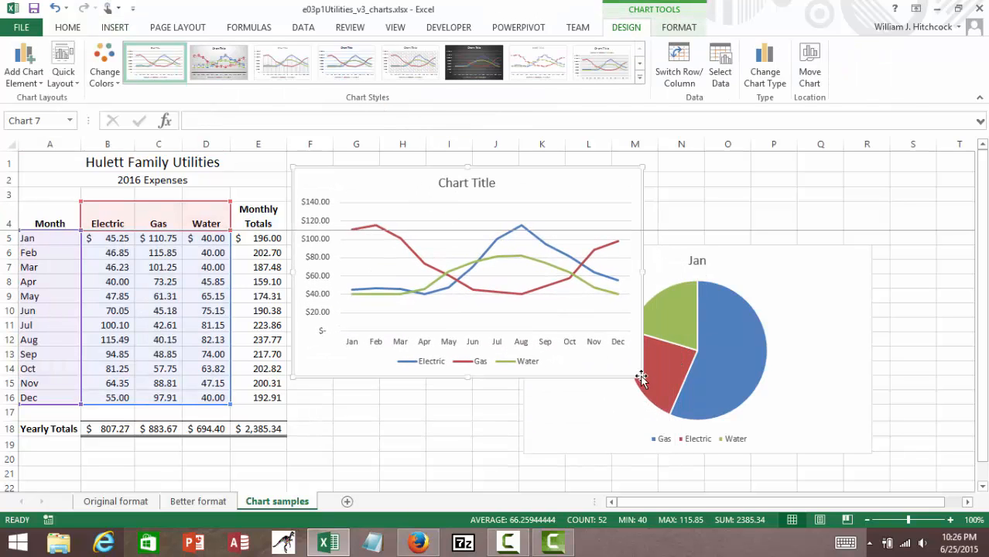
pyautogui.moveTo(642, 379); pyautogui.dragTo(827, 474)
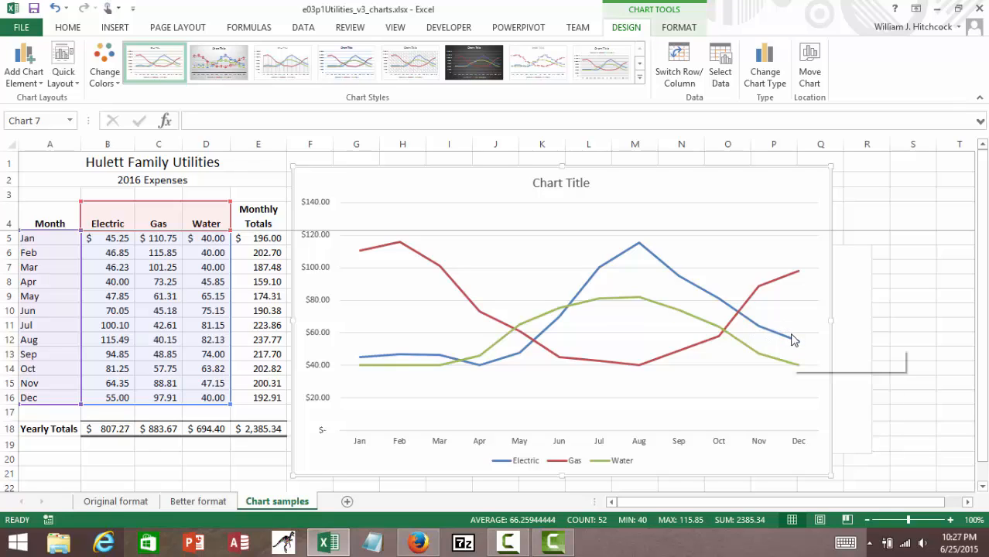
# - Examine the seasonal trends of the Electric, Gas and Water lines from Jan to Dec, checking individual point values
pyautogui.moveTo(791, 338)
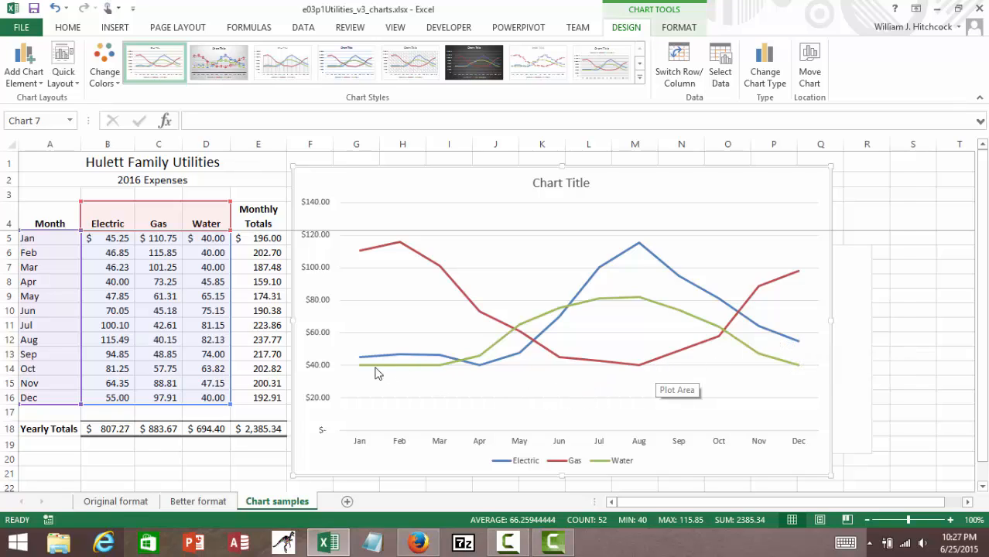
pyautogui.moveTo(481, 368)
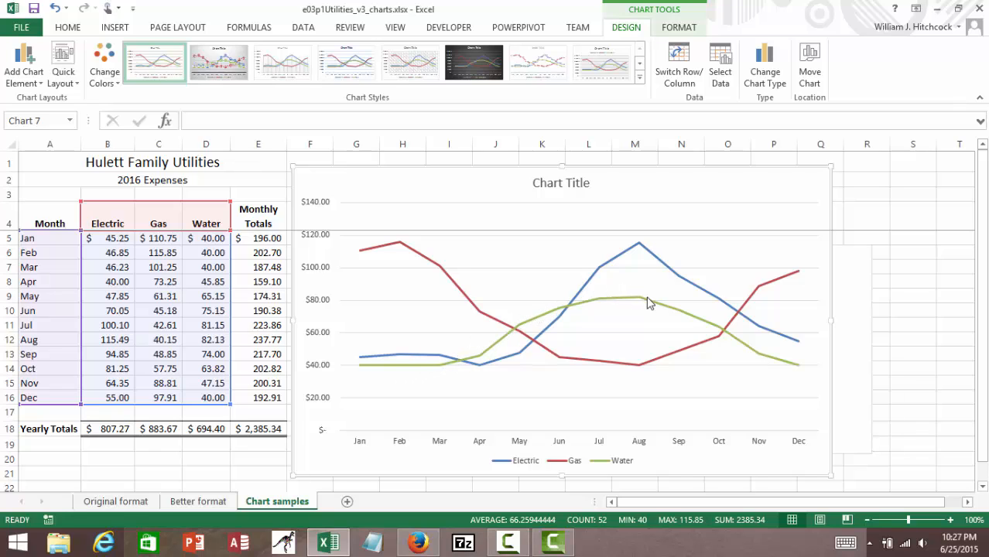
pyautogui.moveTo(645, 303)
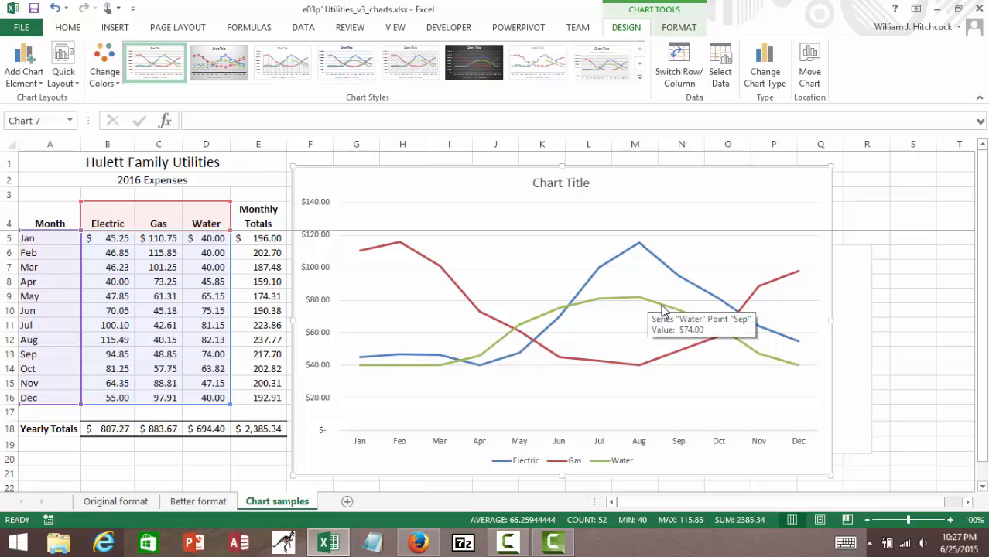
pyautogui.moveTo(755, 353)
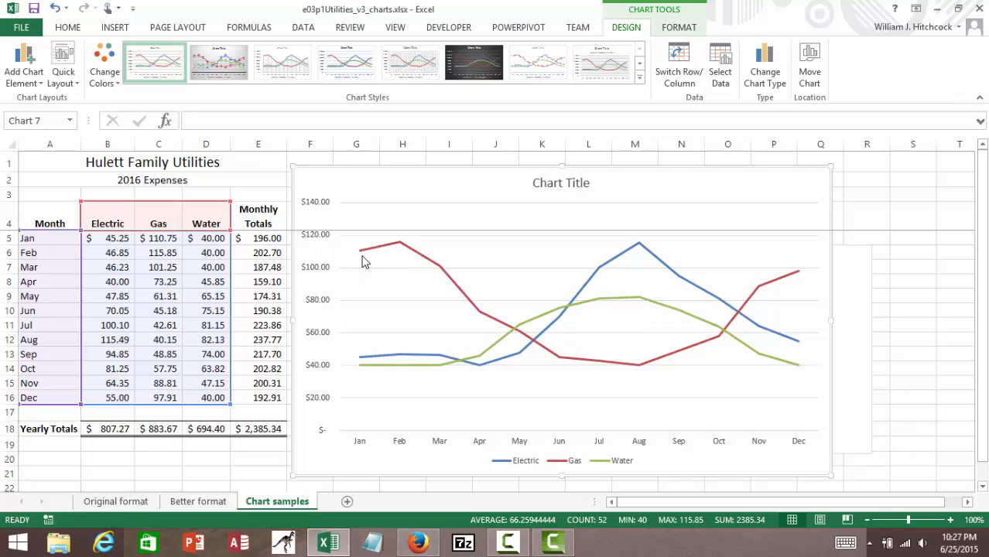
pyautogui.moveTo(373, 257)
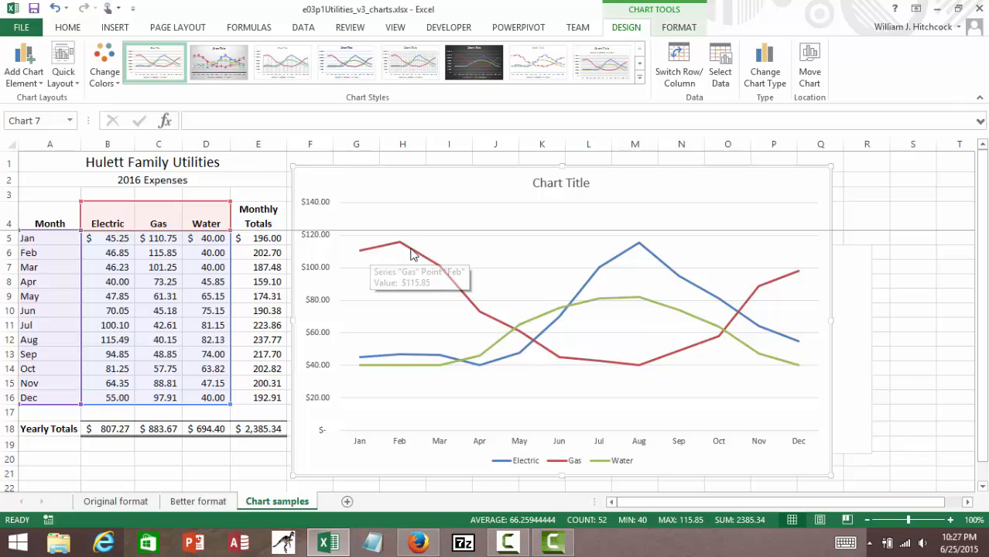
pyautogui.moveTo(423, 260)
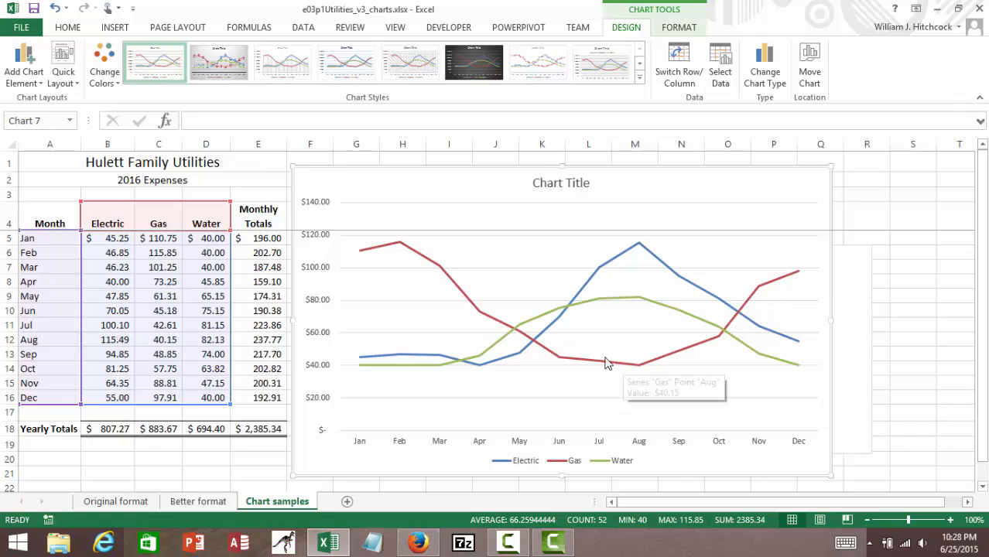
pyautogui.moveTo(592, 366)
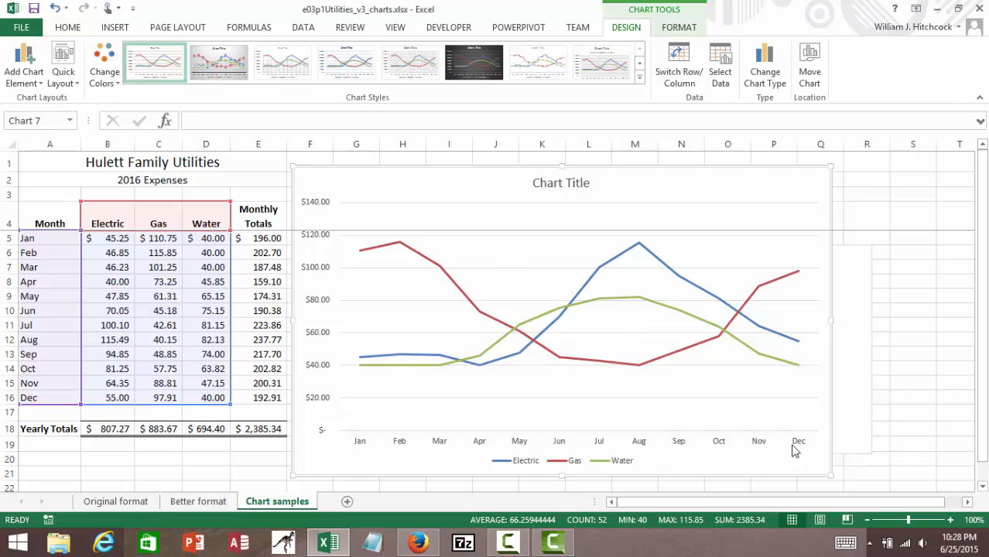
# - Try changing the line chart of monthly utilities to a standard 2-D Pie chart
pyautogui.click(765, 77)
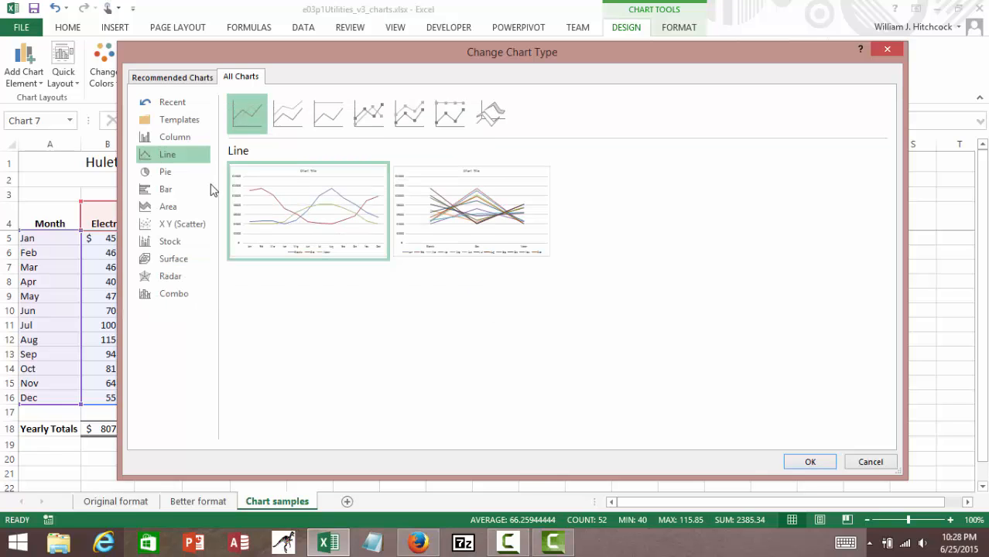
pyautogui.click(146, 174)
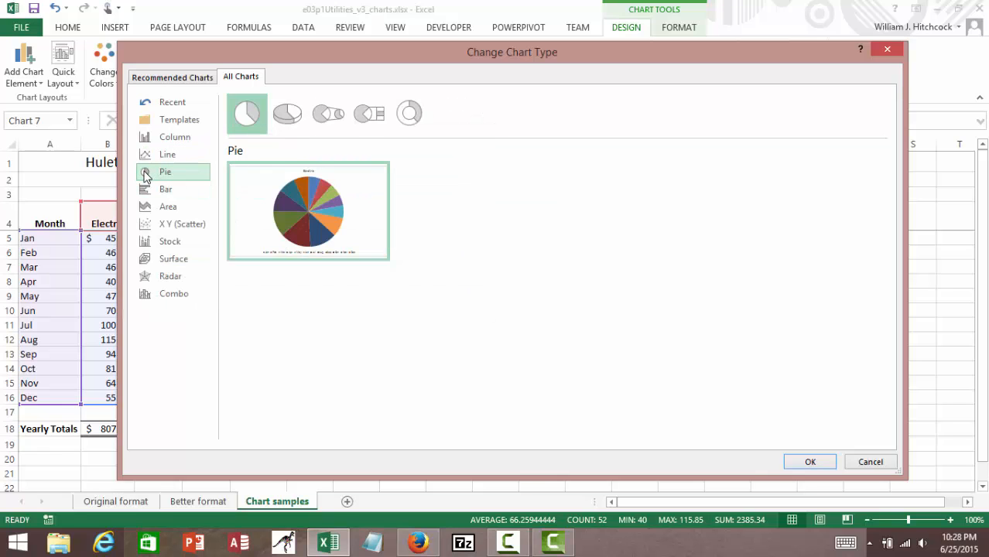
pyautogui.moveTo(233, 200)
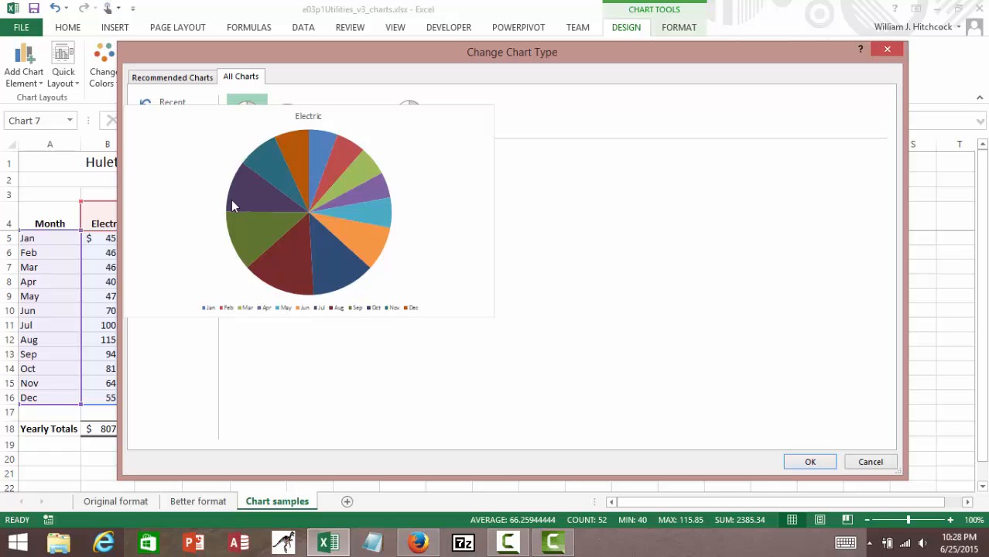
pyautogui.click(802, 462)
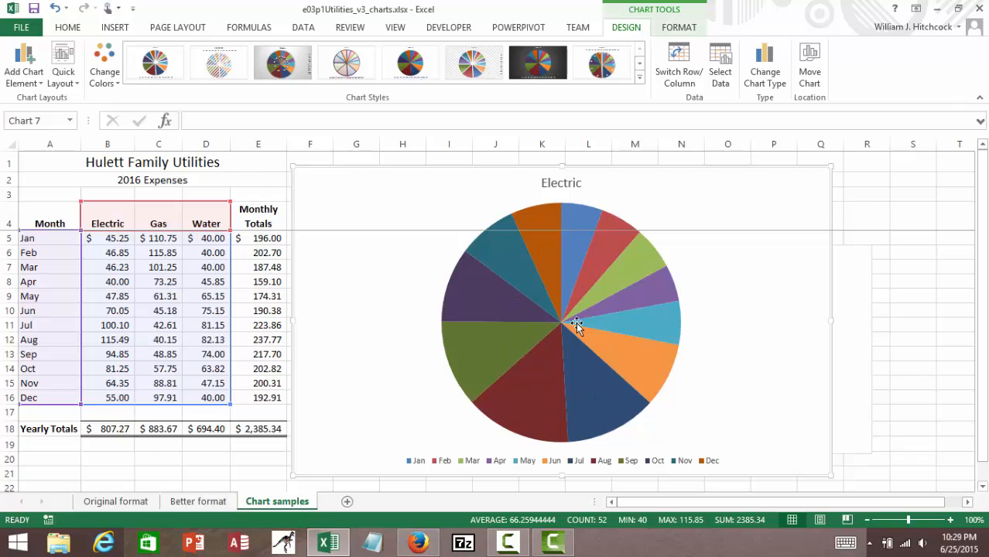
pyautogui.moveTo(573, 340)
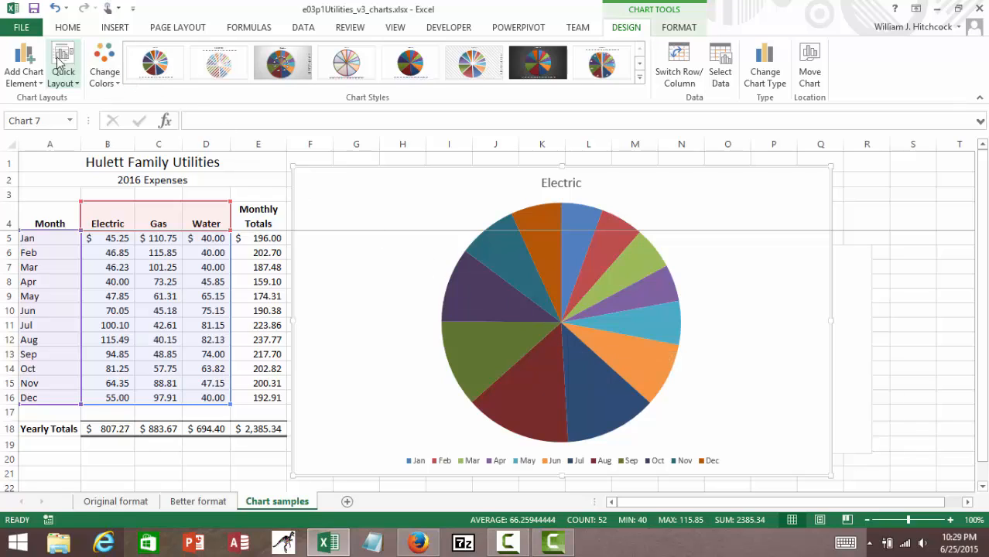
# - Preview both Clustered Bar variants and change the pie chart to the one grouping Electric, Gas and Water by month
pyautogui.click(763, 66)
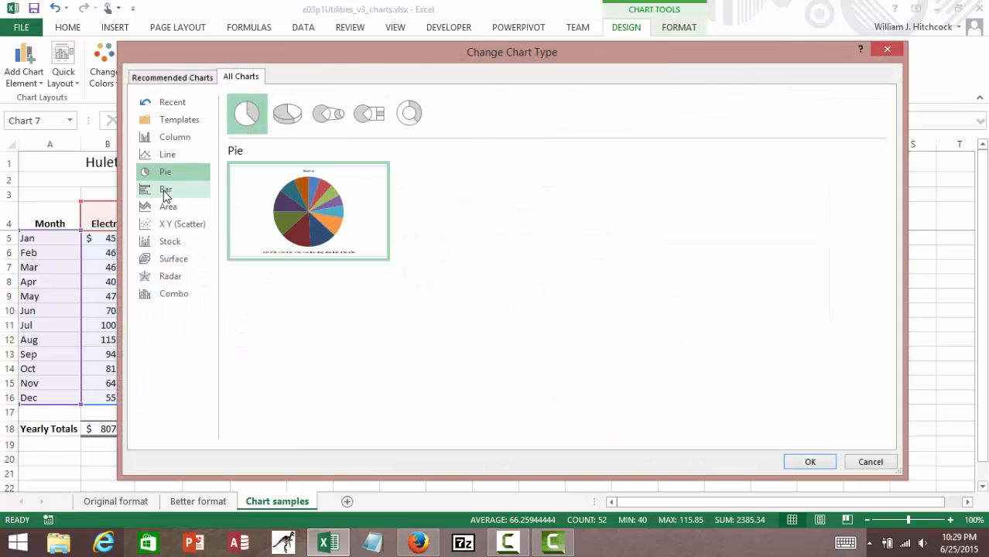
pyautogui.click(165, 194)
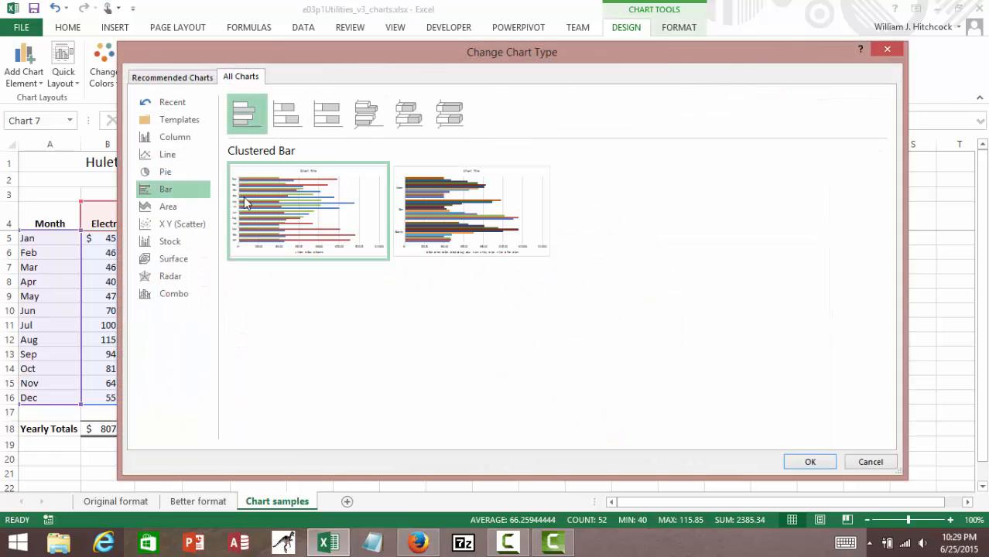
pyautogui.moveTo(298, 206)
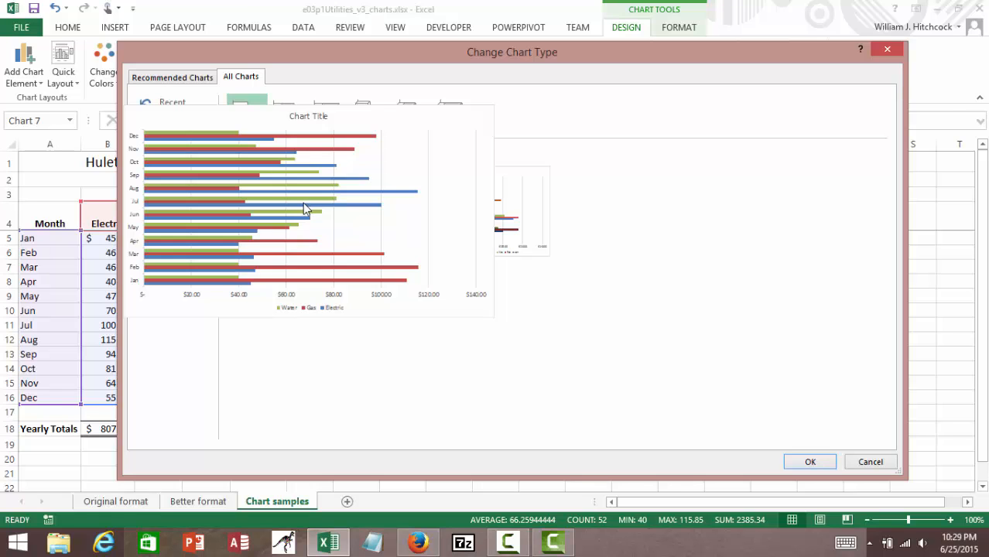
pyautogui.moveTo(429, 196)
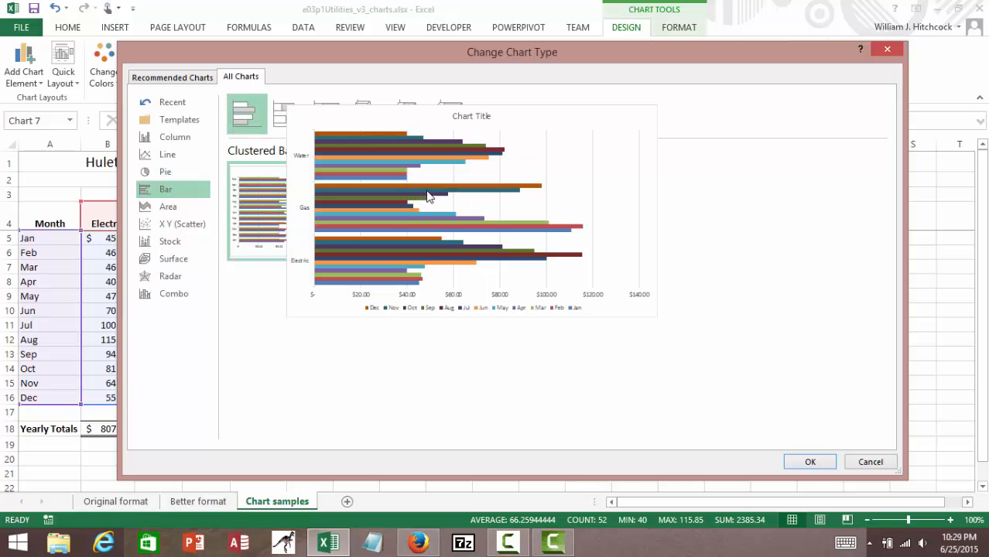
pyautogui.moveTo(339, 180)
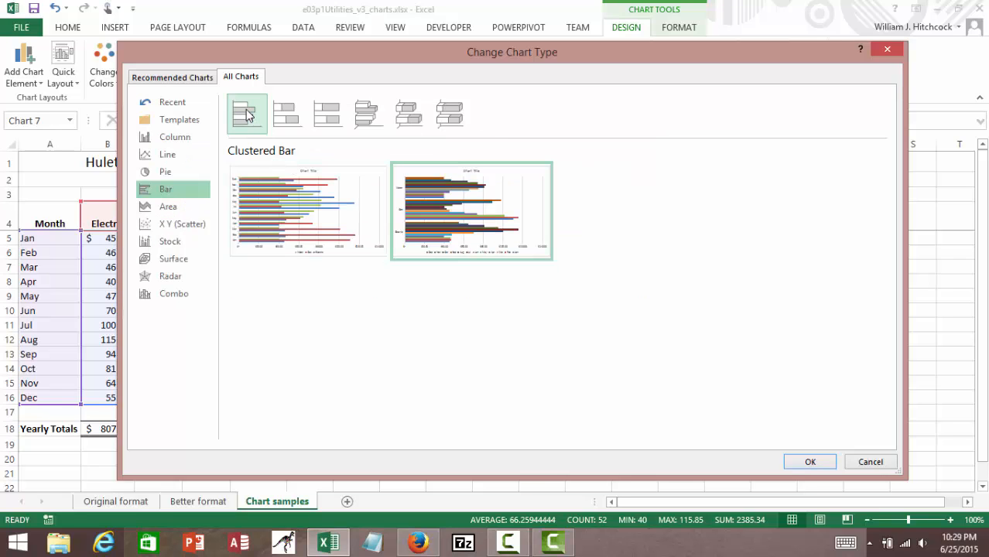
pyautogui.moveTo(282, 229)
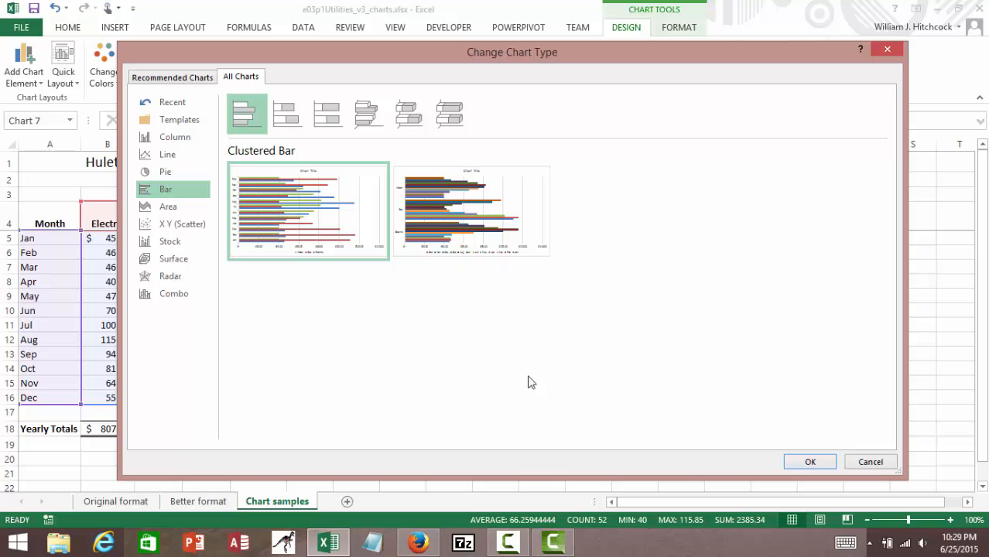
pyautogui.click(802, 461)
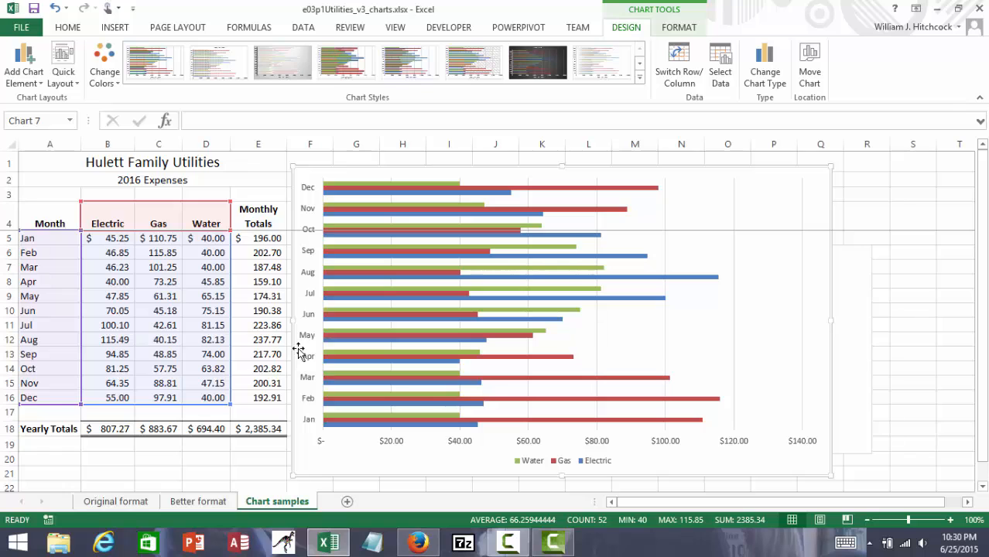
# - Change the clustered bar chart to a 100% Stacked Bar with one bar per month
pyautogui.click(757, 84)
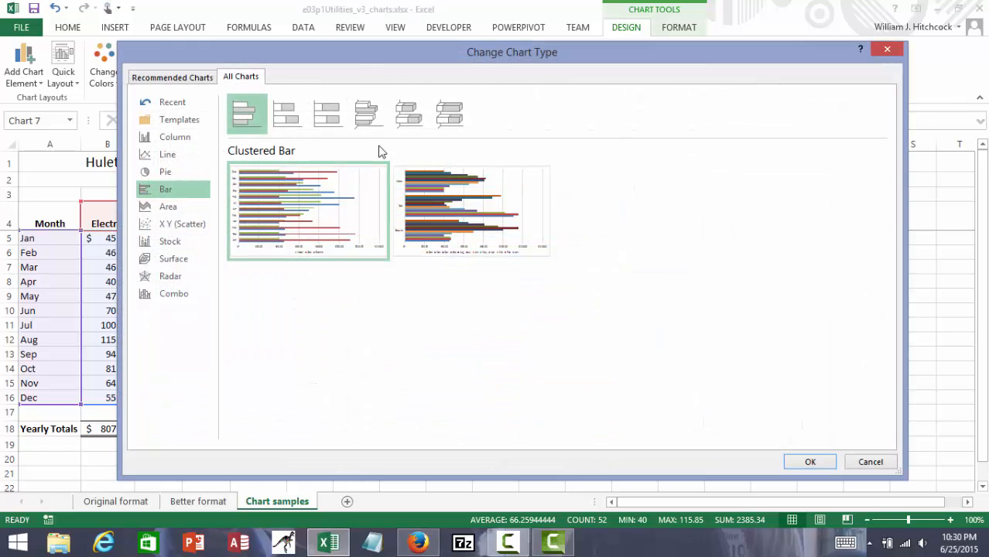
pyautogui.click(291, 116)
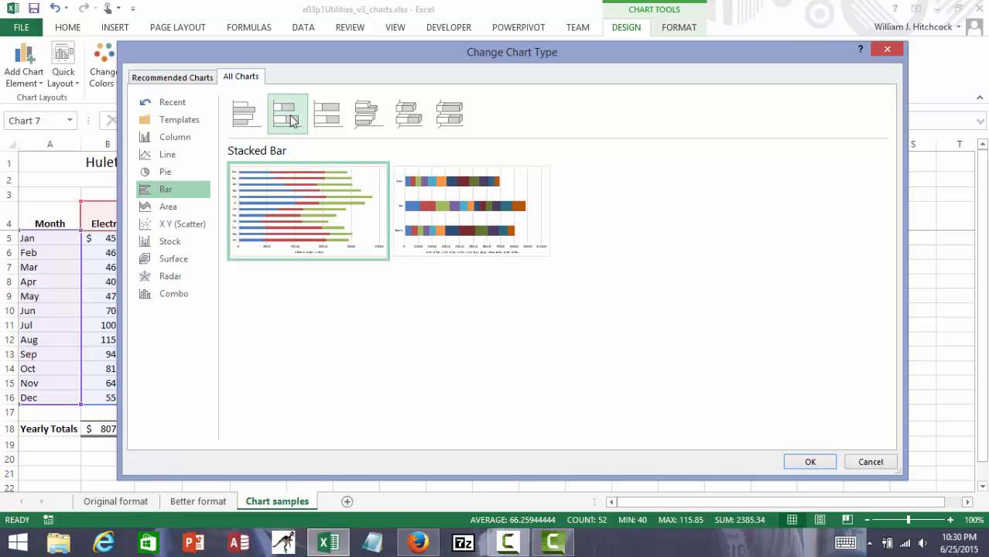
pyautogui.click(323, 120)
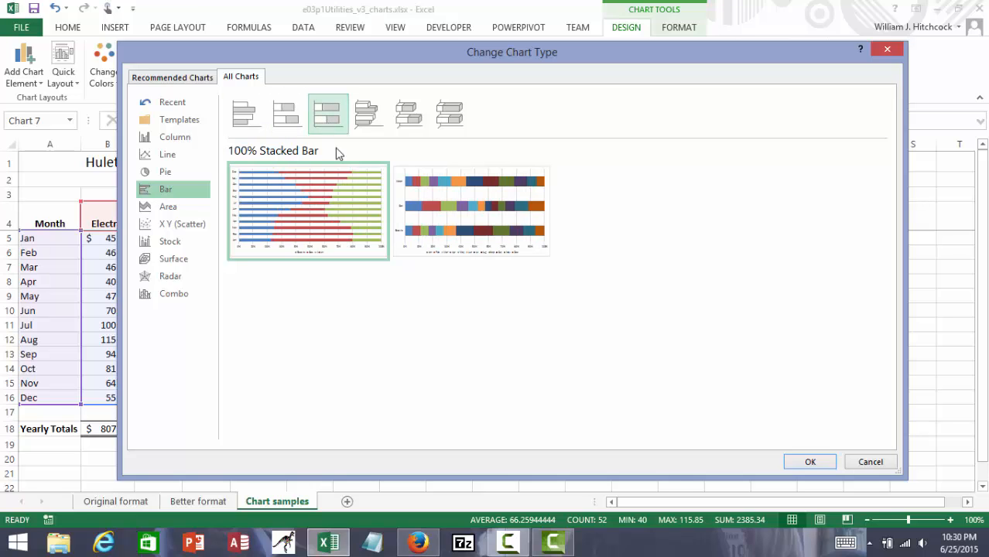
pyautogui.click(810, 463)
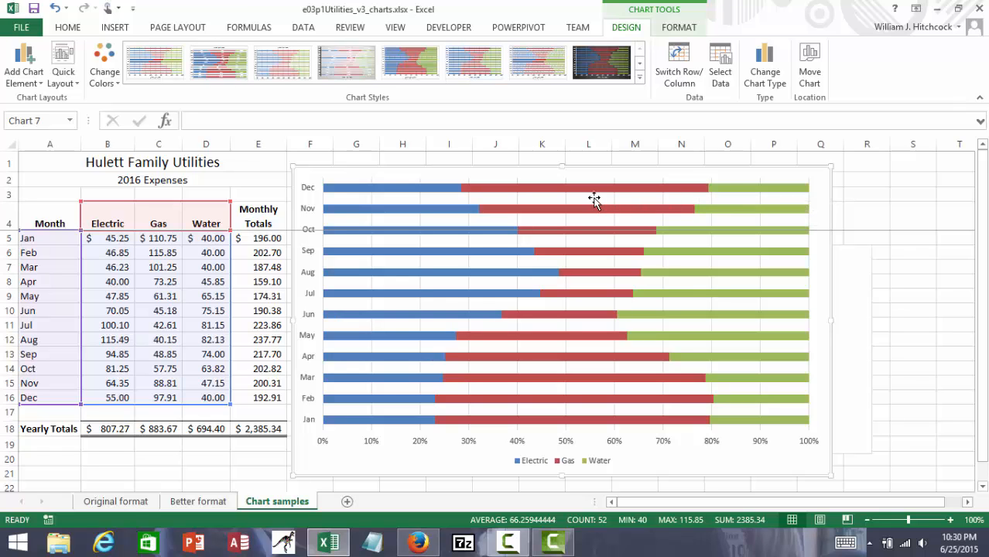
# - Change the chart to a Stacked Bar with one bar per month and check the August Water segment's value
pyautogui.click(766, 77)
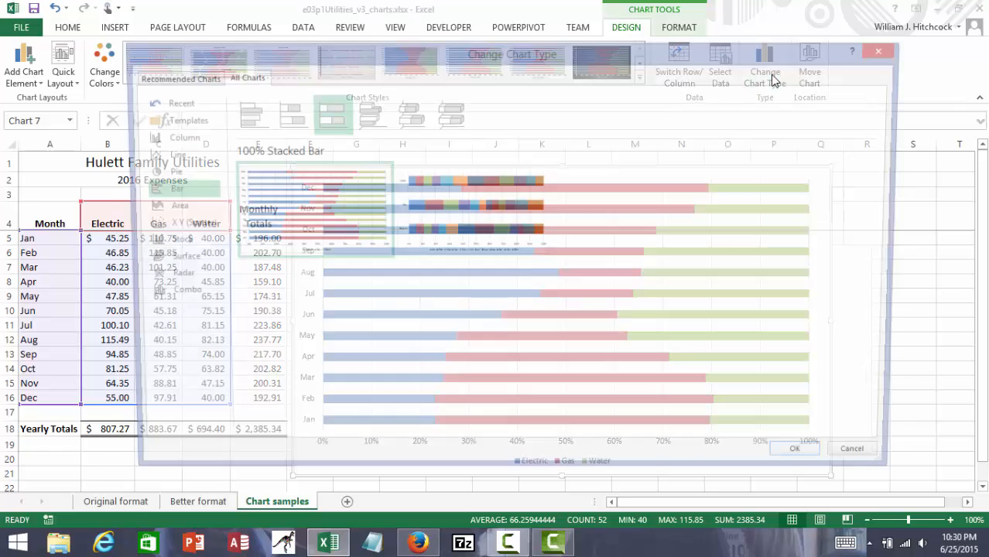
pyautogui.click(291, 120)
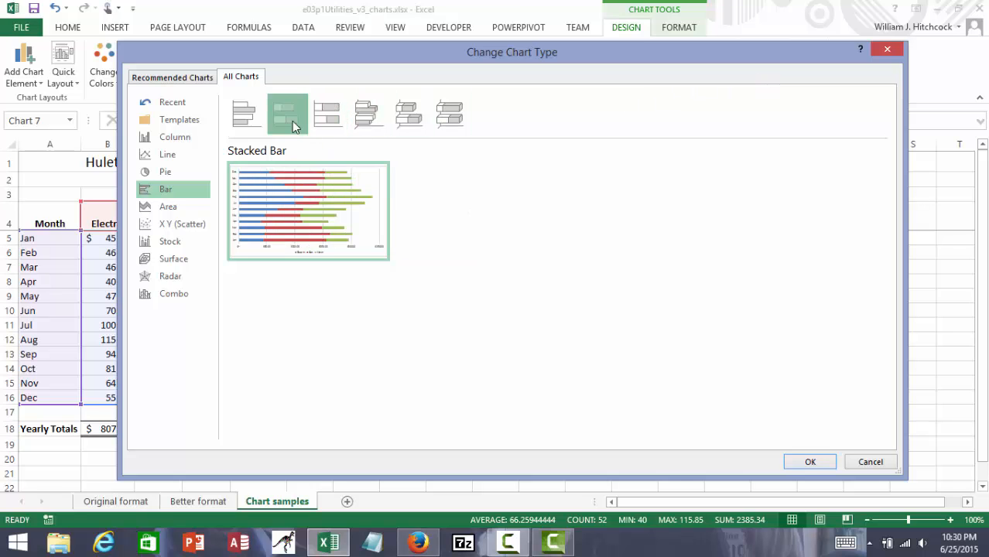
pyautogui.click(808, 462)
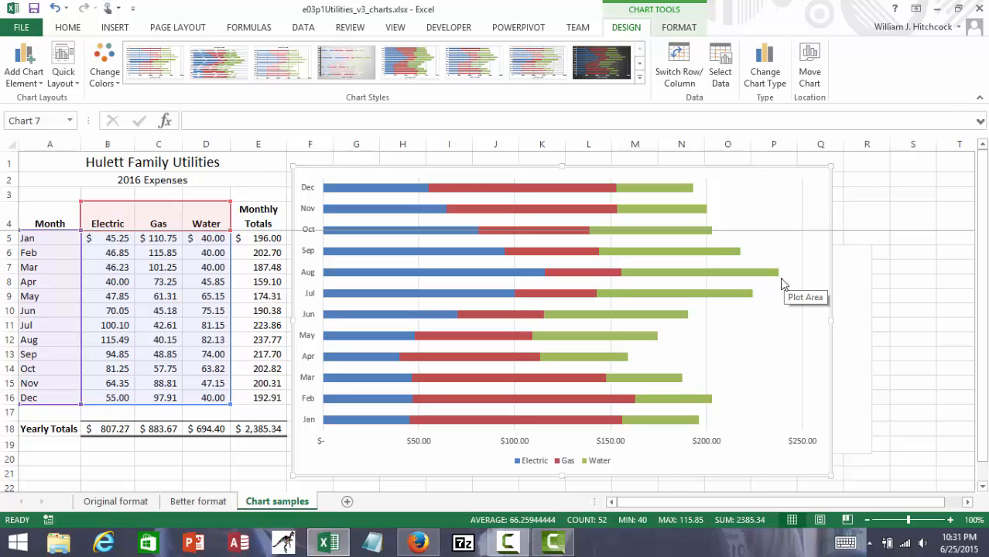
pyautogui.moveTo(778, 279)
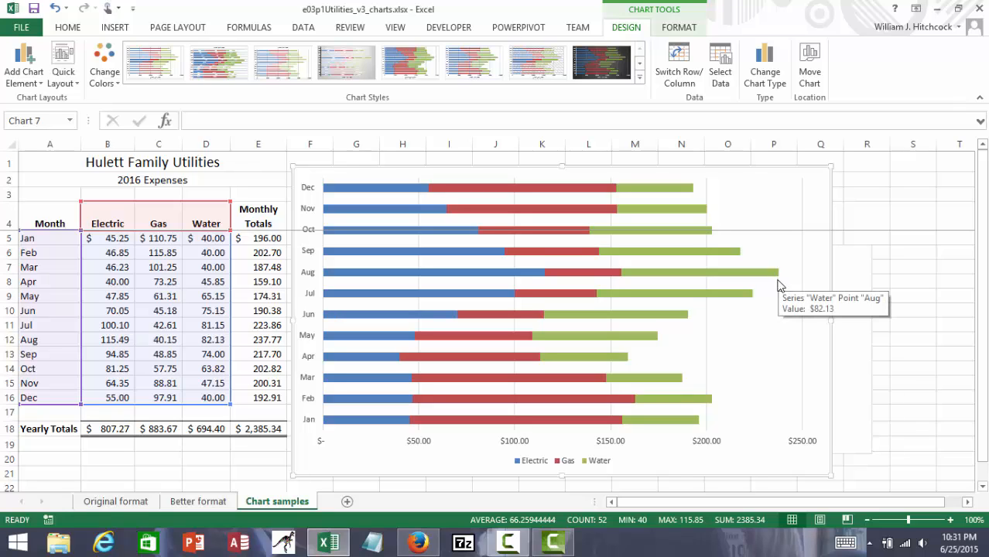
# - Change the chart to a Stacked Column with one column per month, stacking Electric, Gas and Water
pyautogui.click(759, 78)
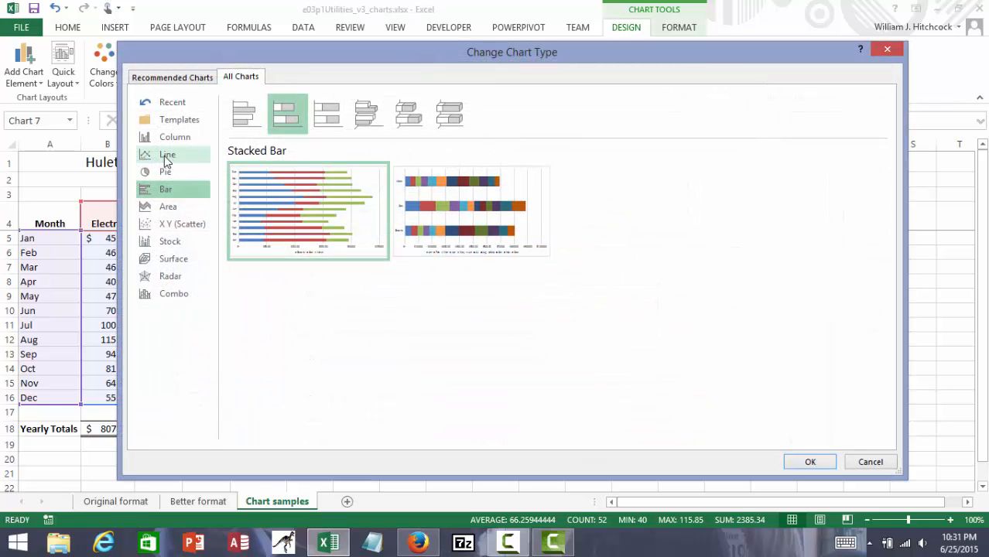
pyautogui.click(163, 141)
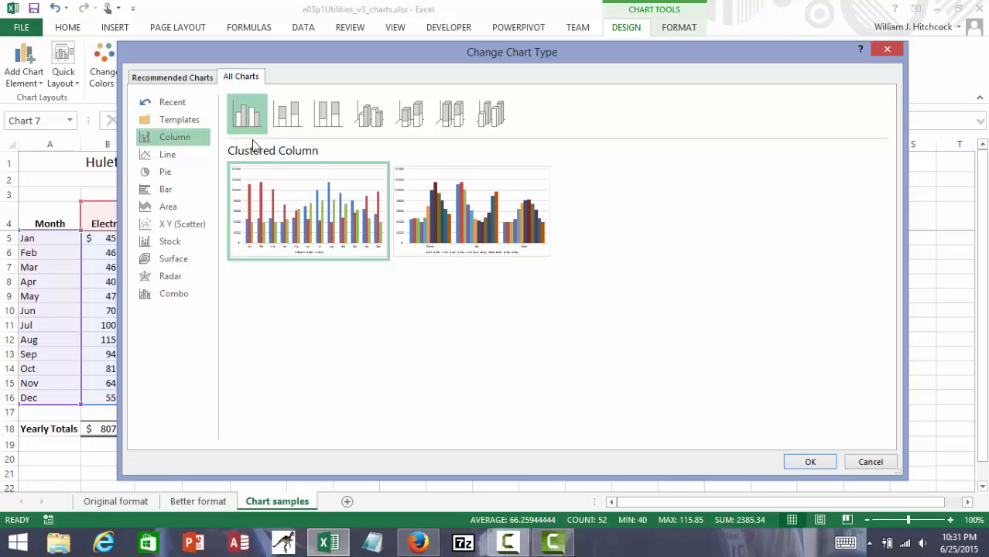
pyautogui.click(281, 117)
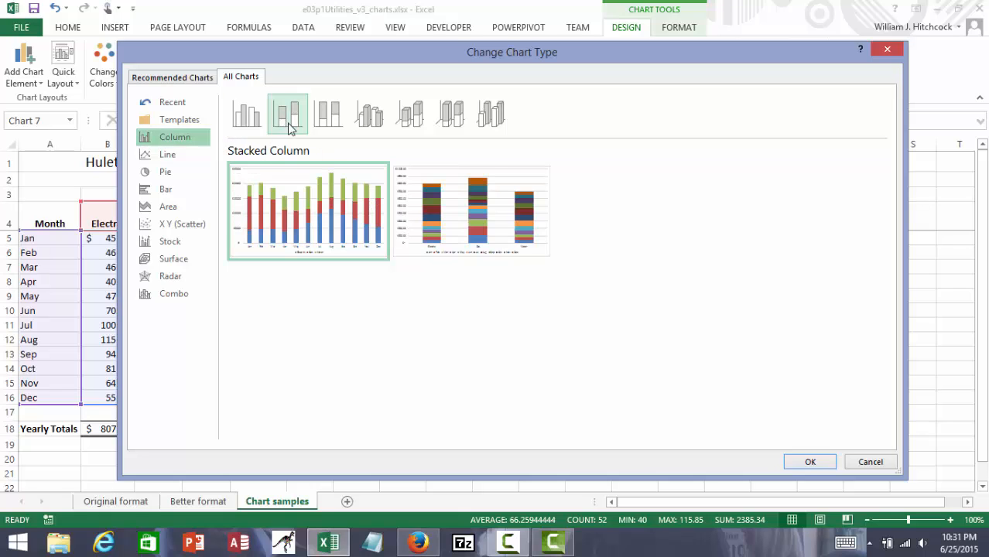
pyautogui.moveTo(318, 212)
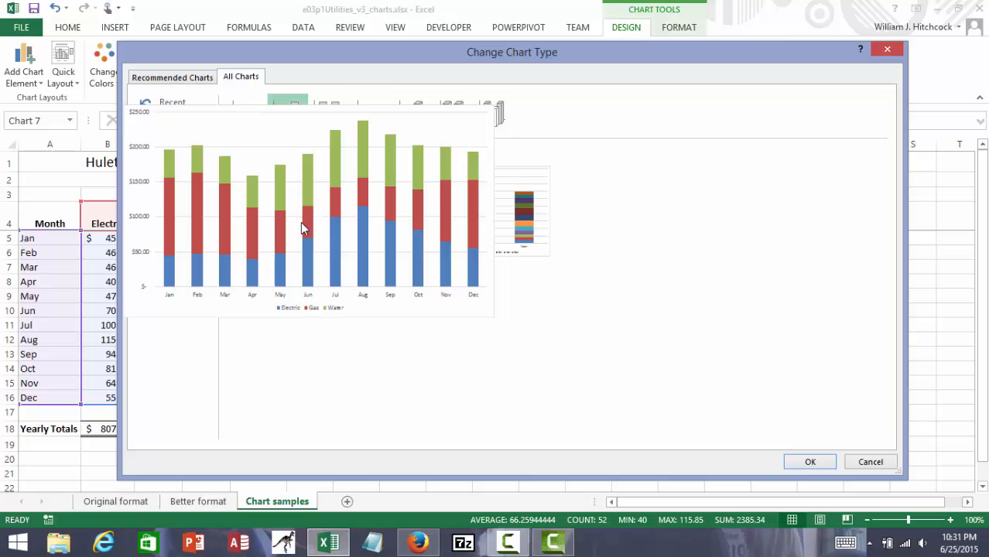
pyautogui.click(809, 462)
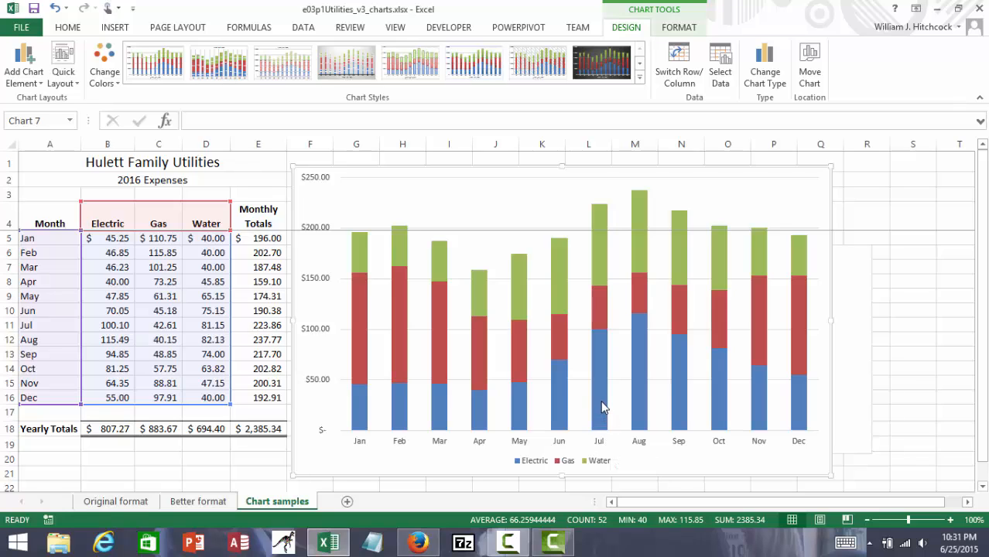
pyautogui.moveTo(610, 378)
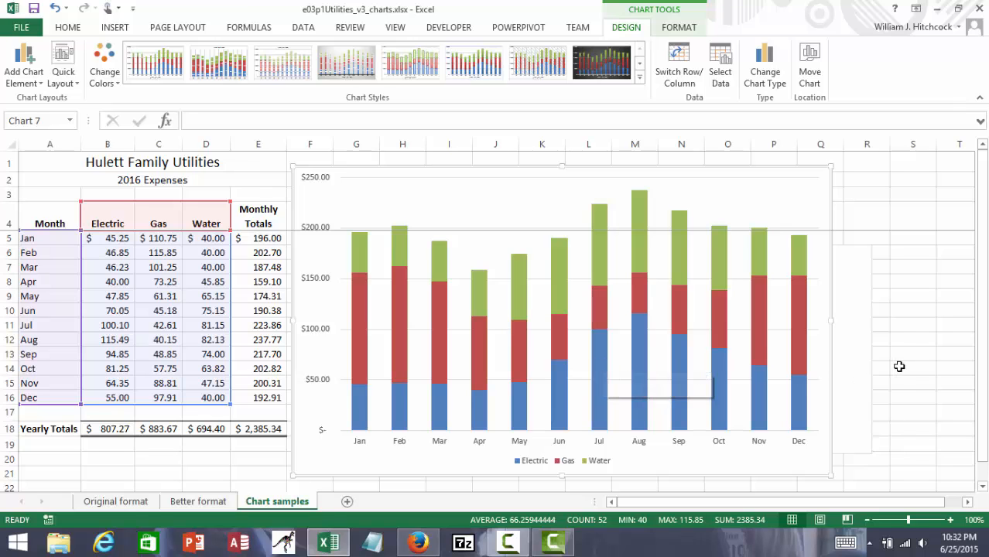
# - Change the chart to a Stacked Area showing Electric, Gas and Water across the months
pyautogui.click(758, 76)
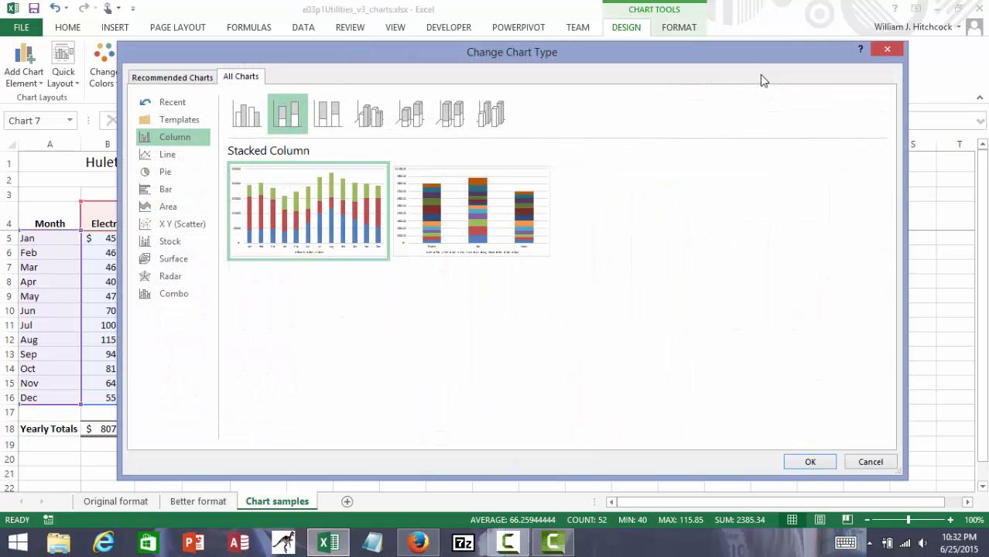
pyautogui.moveTo(288, 213)
pyautogui.click(169, 209)
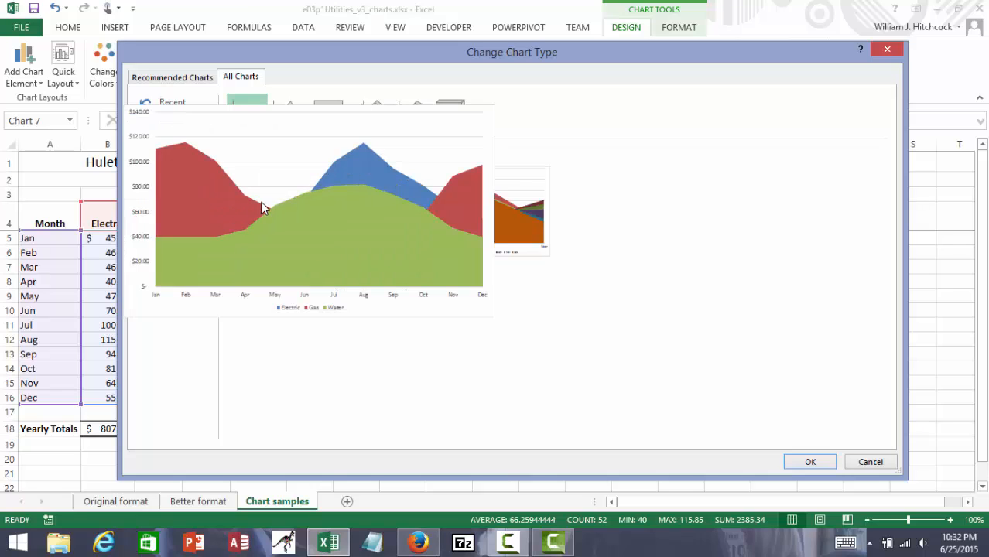
pyautogui.click(289, 116)
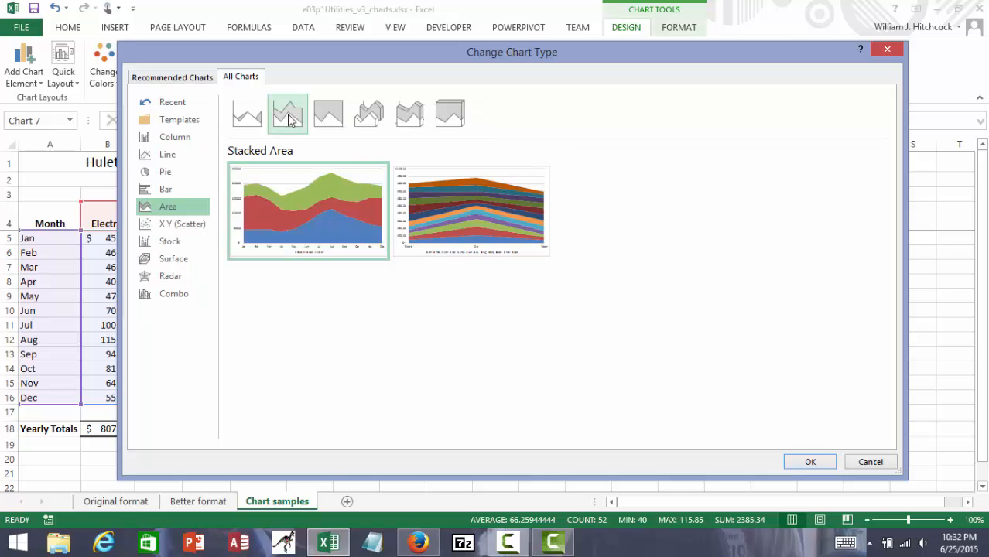
pyautogui.moveTo(293, 207)
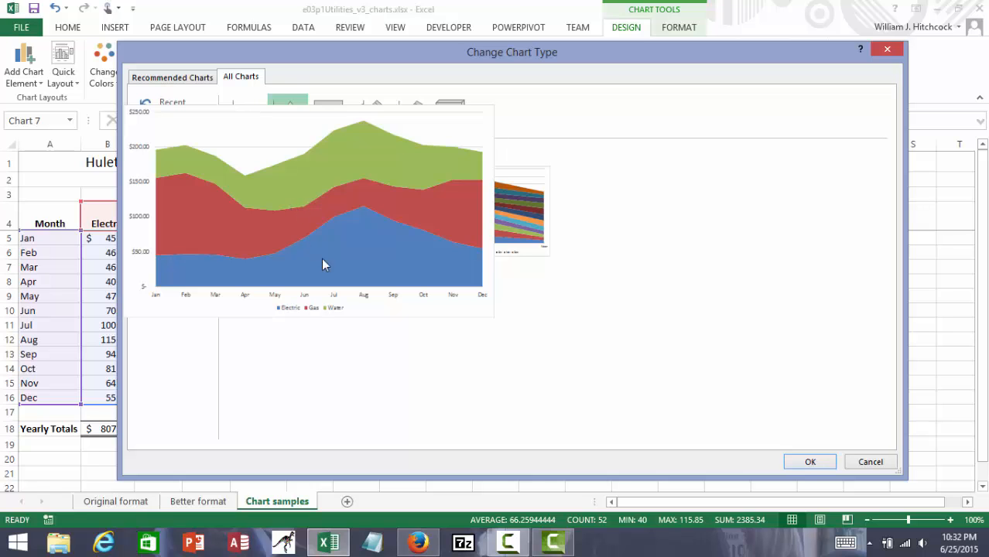
pyautogui.click(809, 463)
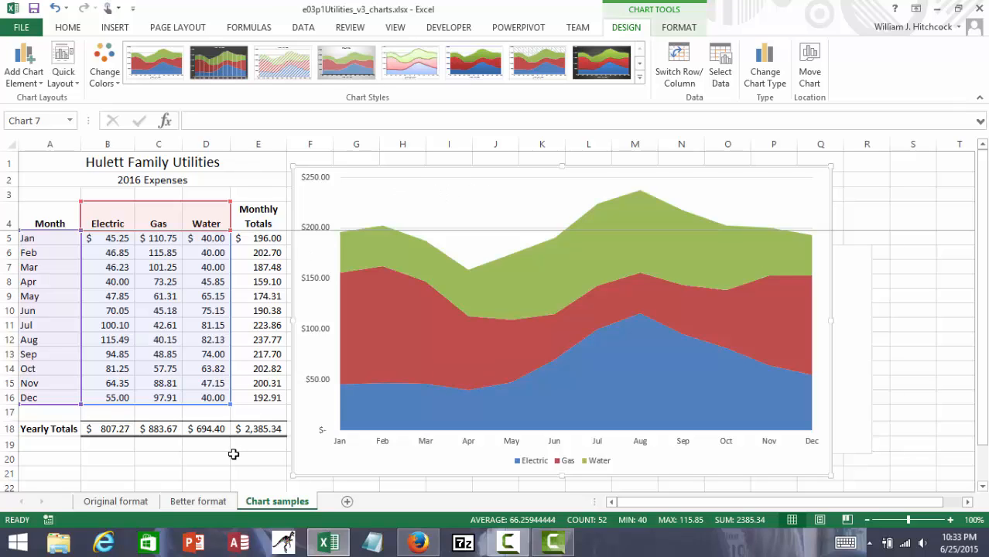
# - Create a PivotTable on a new worksheet from the expense data in A4:E16 of the Chart samples sheet
pyautogui.click(232, 455)
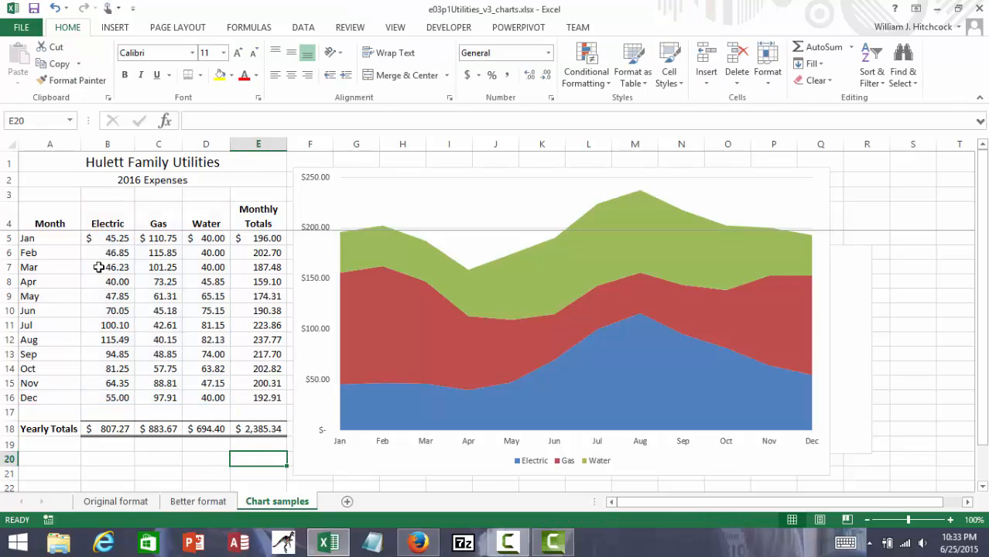
pyautogui.click(66, 240)
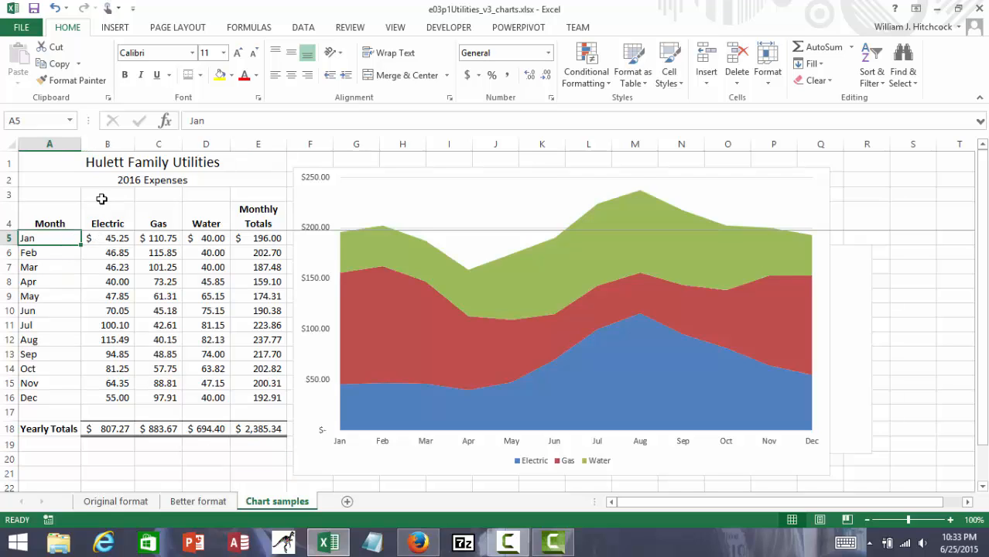
pyautogui.click(118, 31)
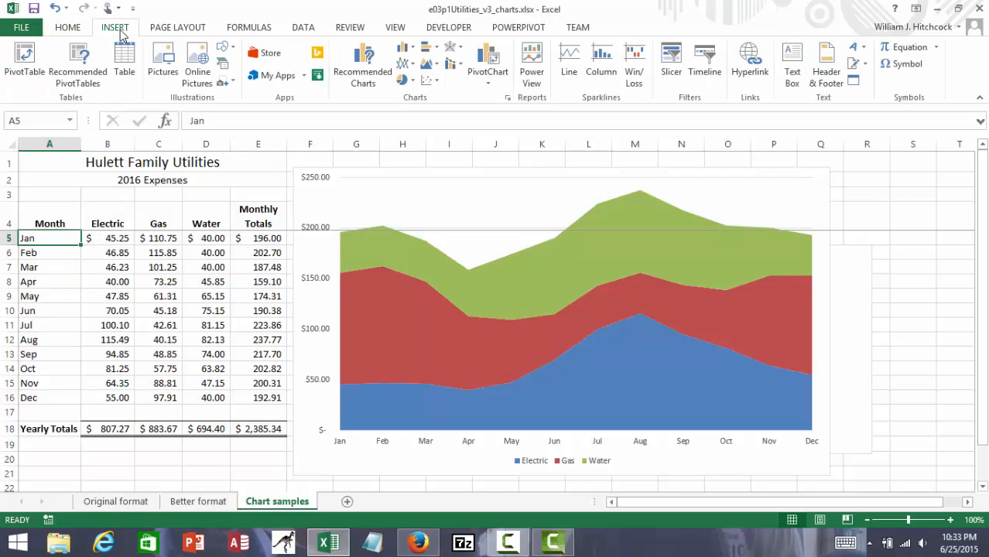
pyautogui.click(26, 60)
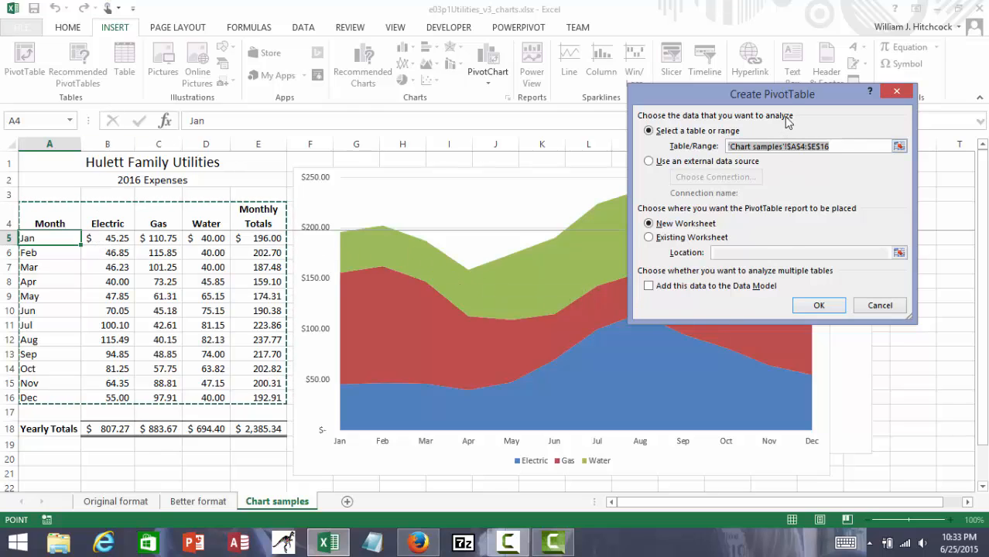
pyautogui.click(817, 305)
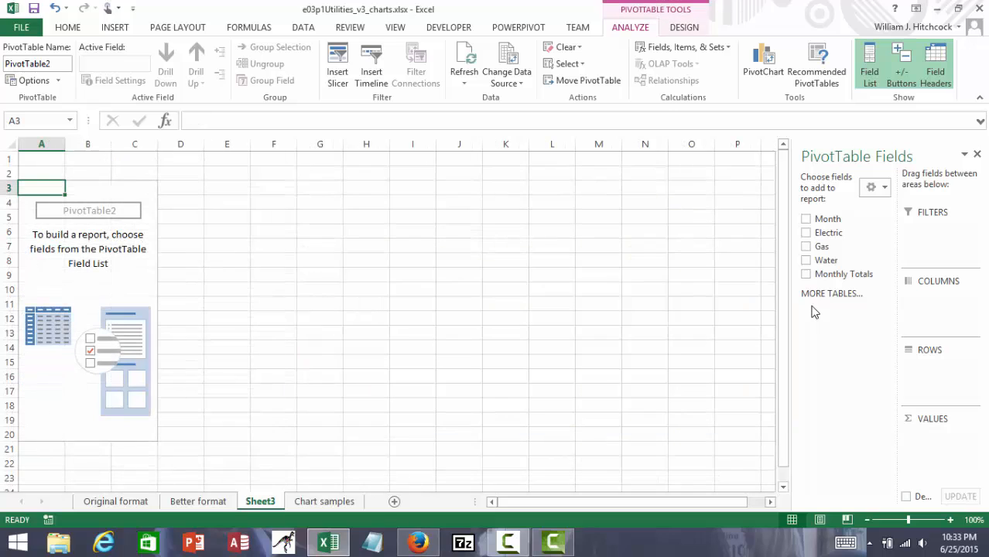
# - Rename the new PivotTable sheet as Pivot Summary
pyautogui.rightClick(270, 504)
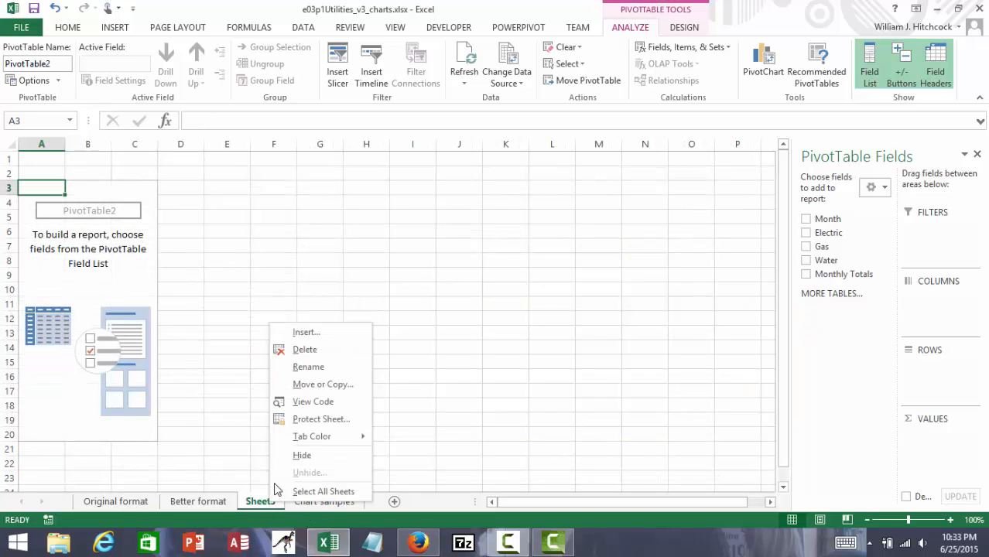
pyautogui.click(302, 380)
pyautogui.write('Pivo')
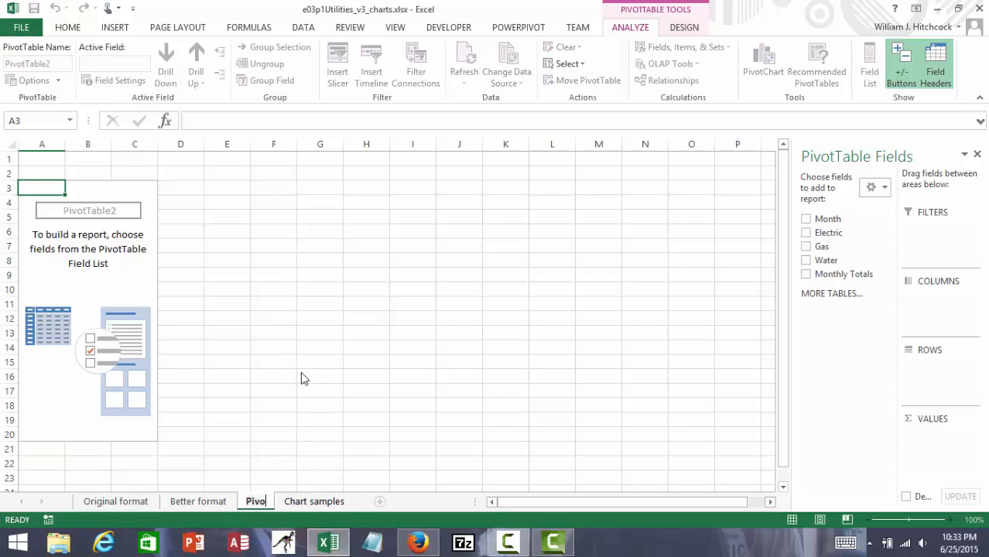
pyautogui.write('t Summary')
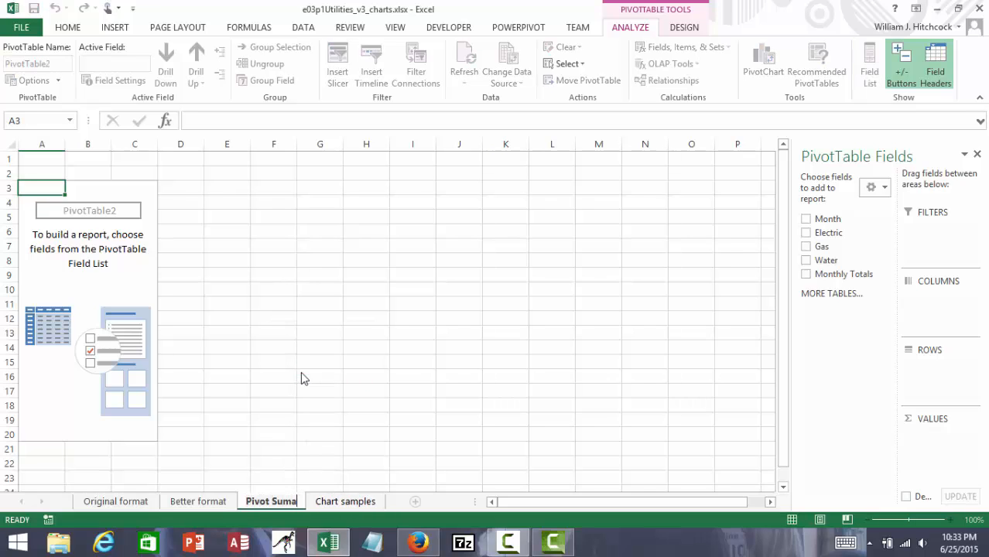
pyautogui.press('Return')
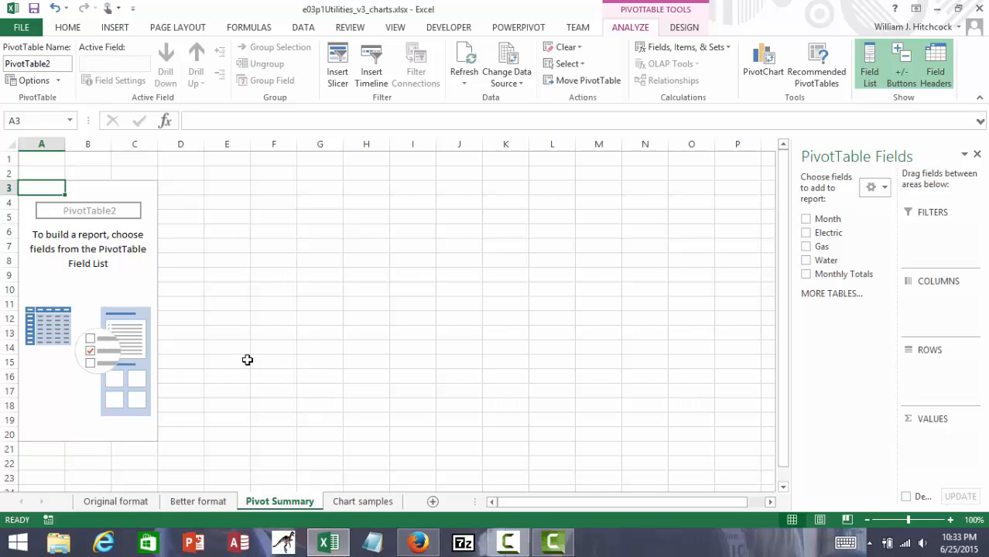
# - Add the sum of Monthly Totals to the PivotTable and format its value in cell A4 as Accounting
pyautogui.click(806, 276)
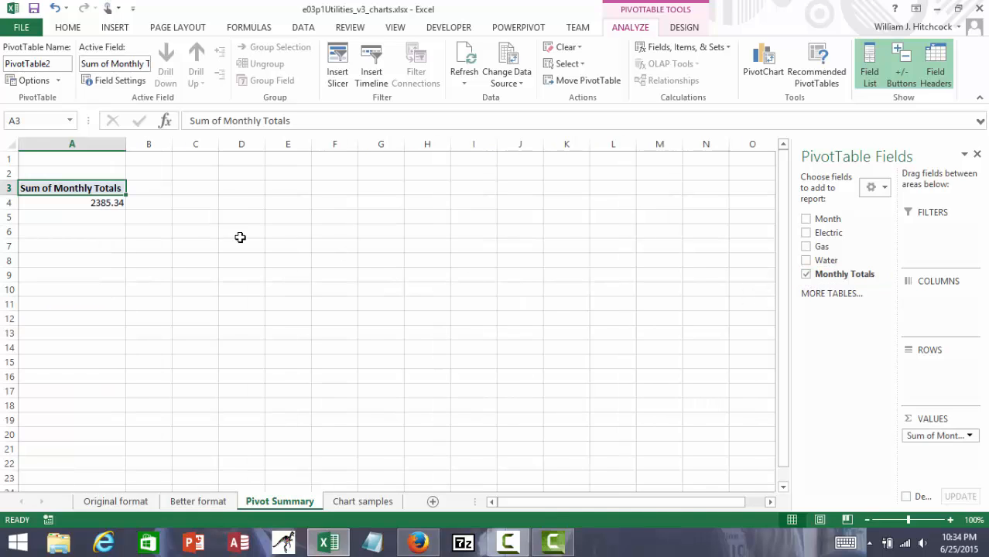
pyautogui.click(103, 202)
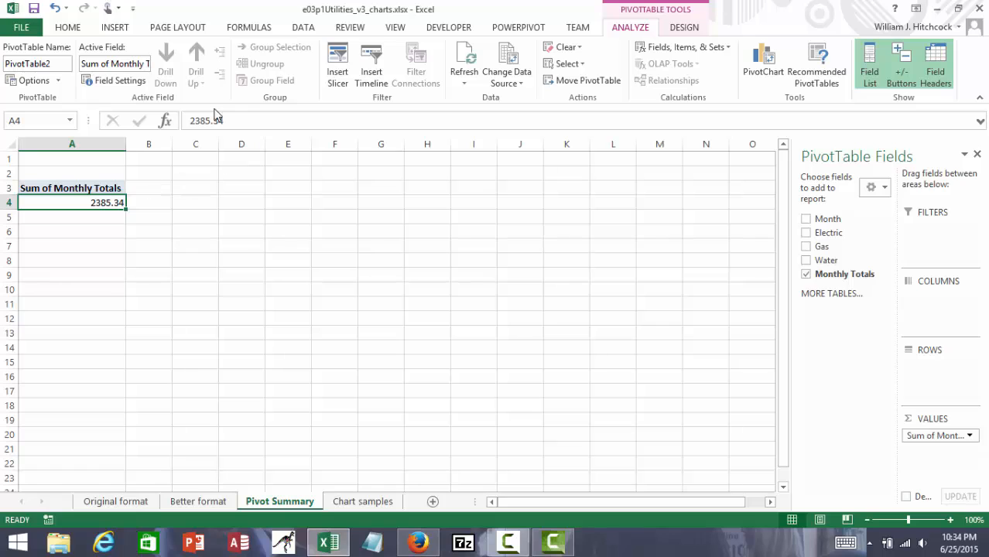
pyautogui.click(75, 29)
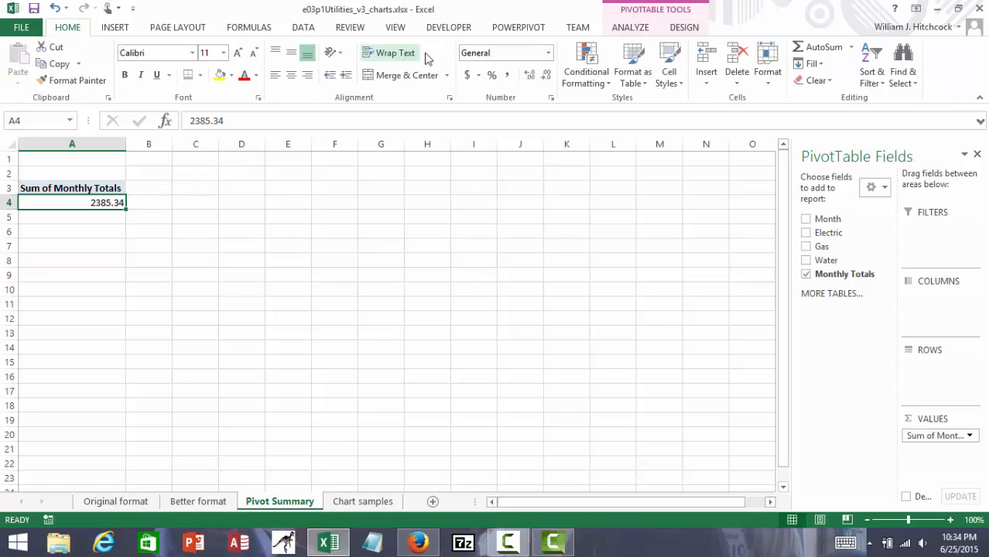
pyautogui.click(467, 75)
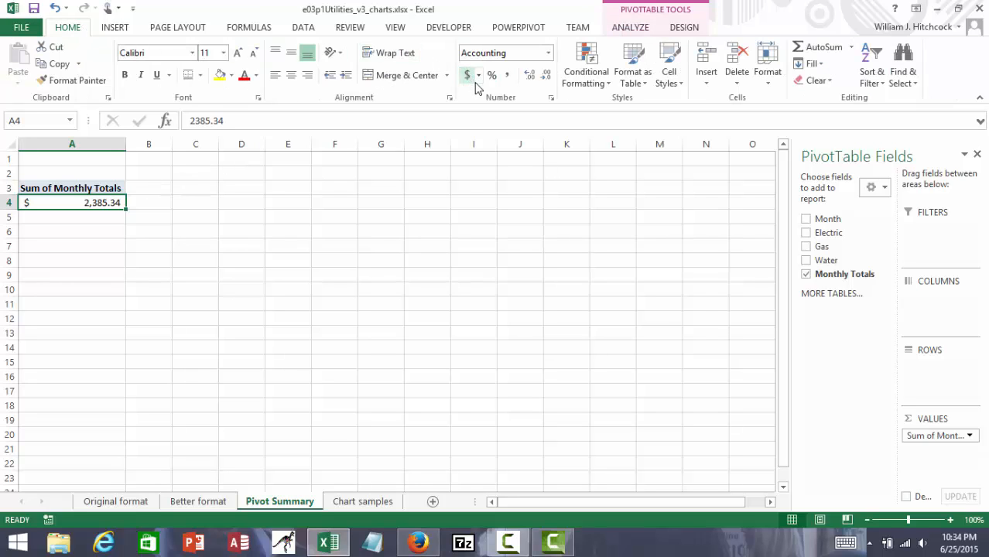
# - Replace Monthly Totals in the PivotTable with the sums of Electric, Gas and Water
pyautogui.click(806, 275)
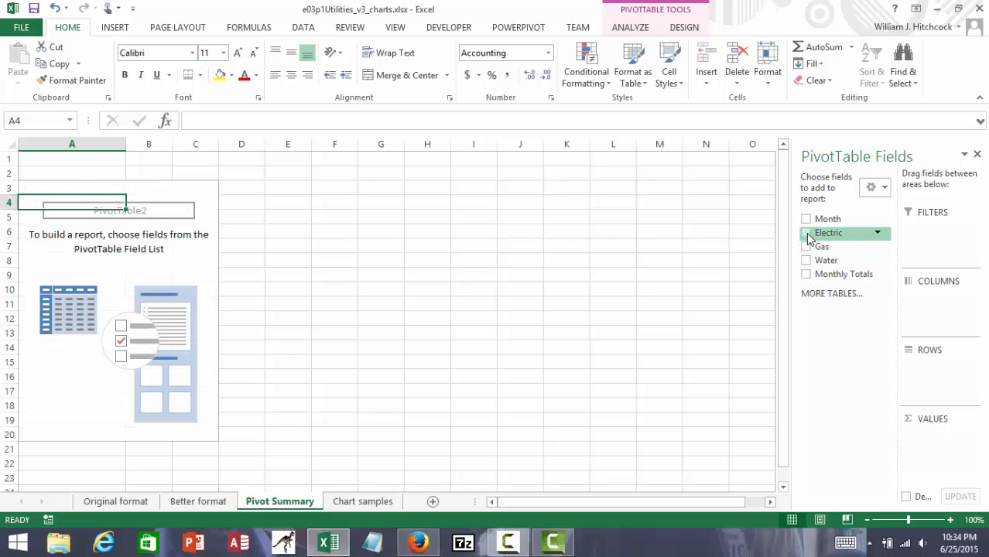
pyautogui.click(806, 234)
pyautogui.click(806, 247)
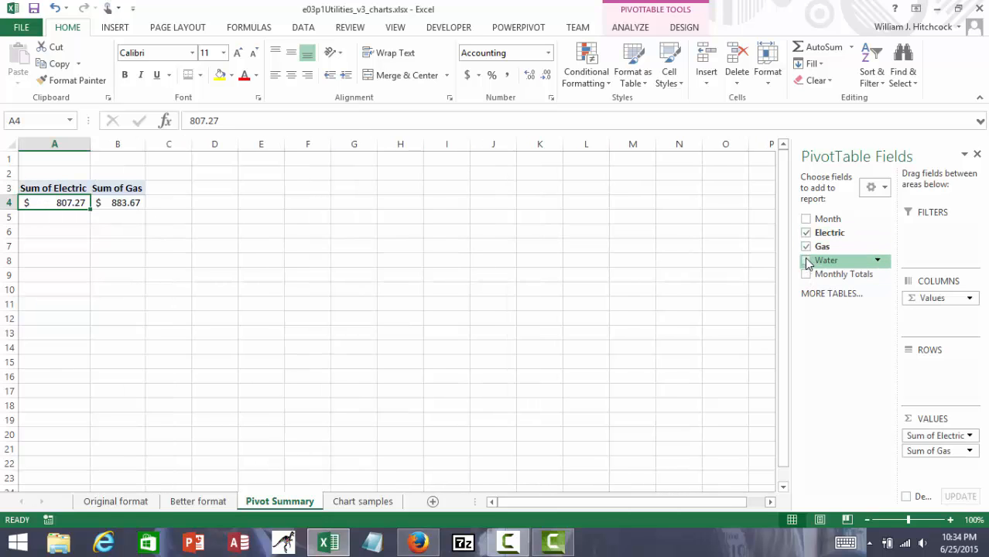
pyautogui.click(807, 260)
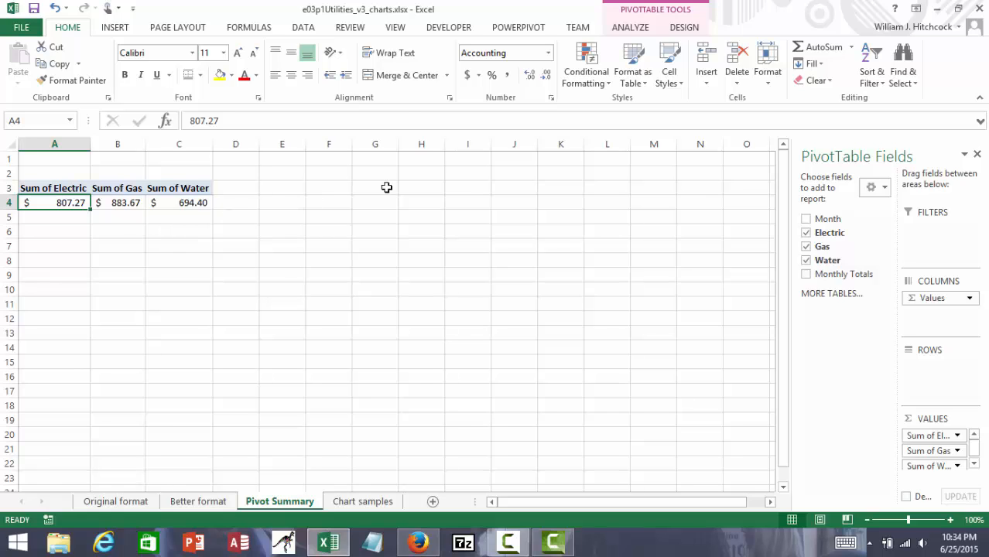
# - Insert a Clustered Column PivotChart of the Electric, Gas and Water sums and move it up beside the PivotTable
pyautogui.click(649, 13)
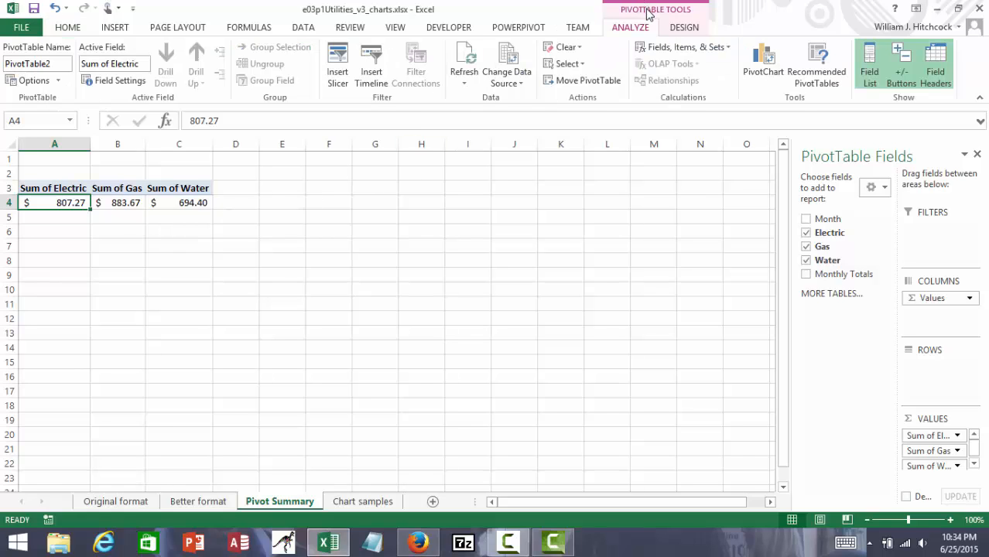
pyautogui.click(759, 68)
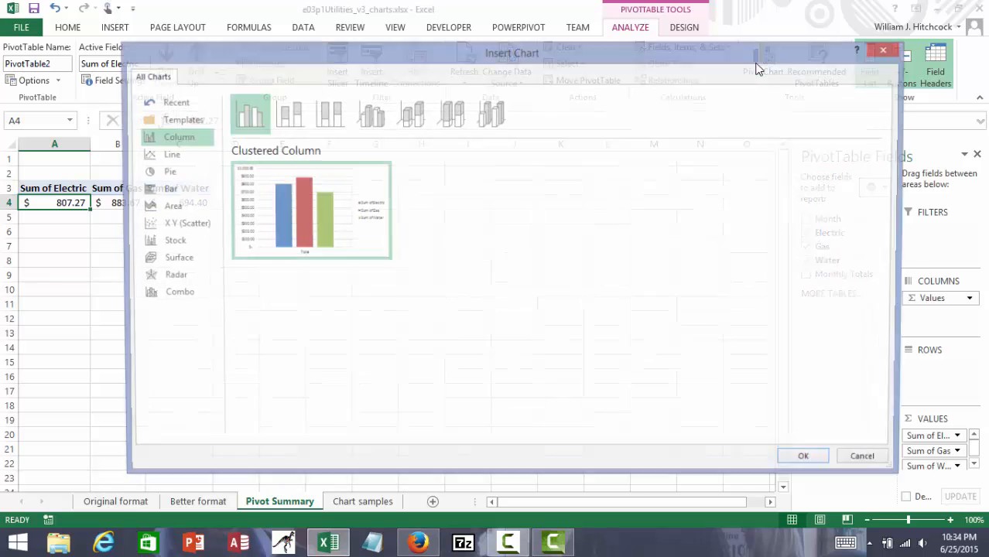
pyautogui.click(811, 462)
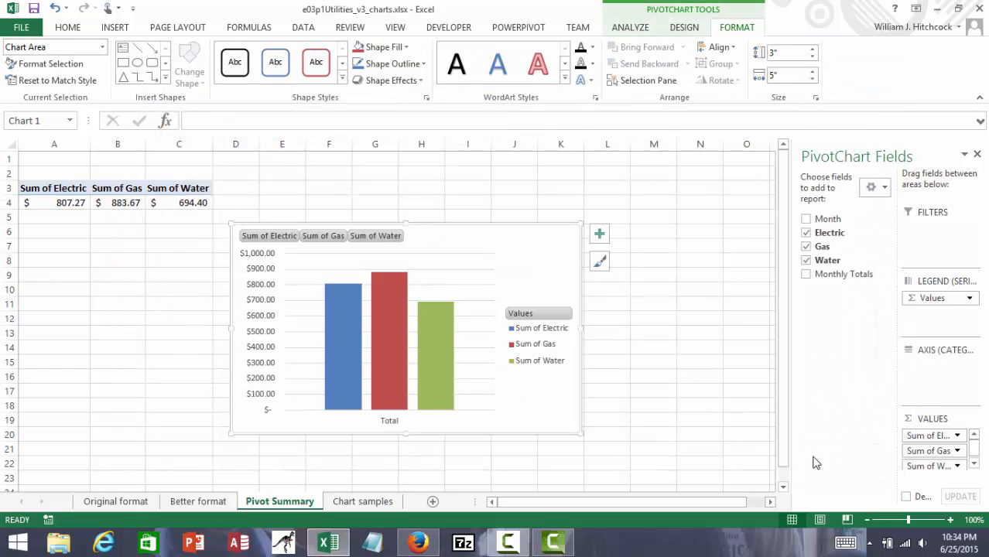
pyautogui.moveTo(538, 261)
pyautogui.mouseDown()
pyautogui.moveTo(577, 225)
pyautogui.moveTo(577, 209)
pyautogui.mouseUp()
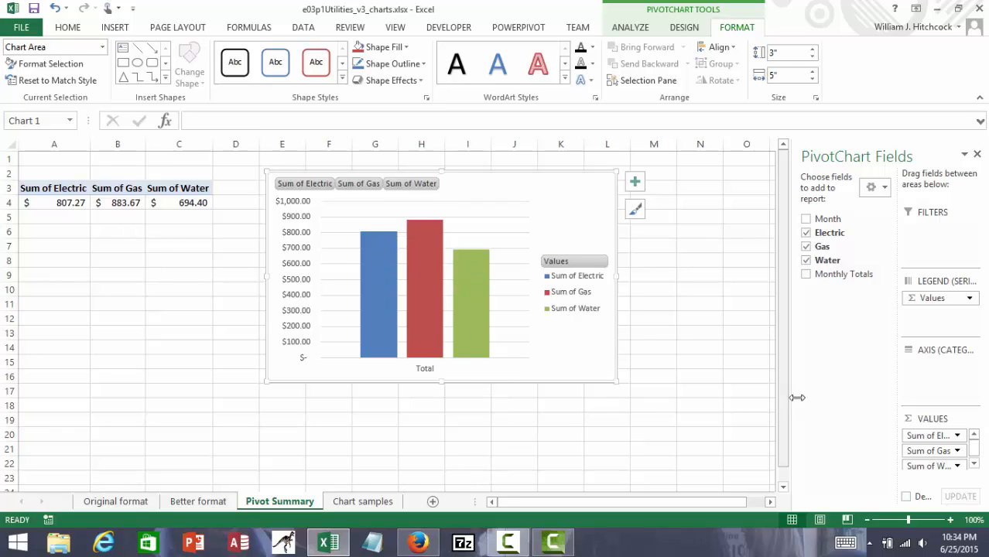
# - Add the Month field as the PivotChart's axis category and change the chart type to Stacked Column
pyautogui.click(807, 220)
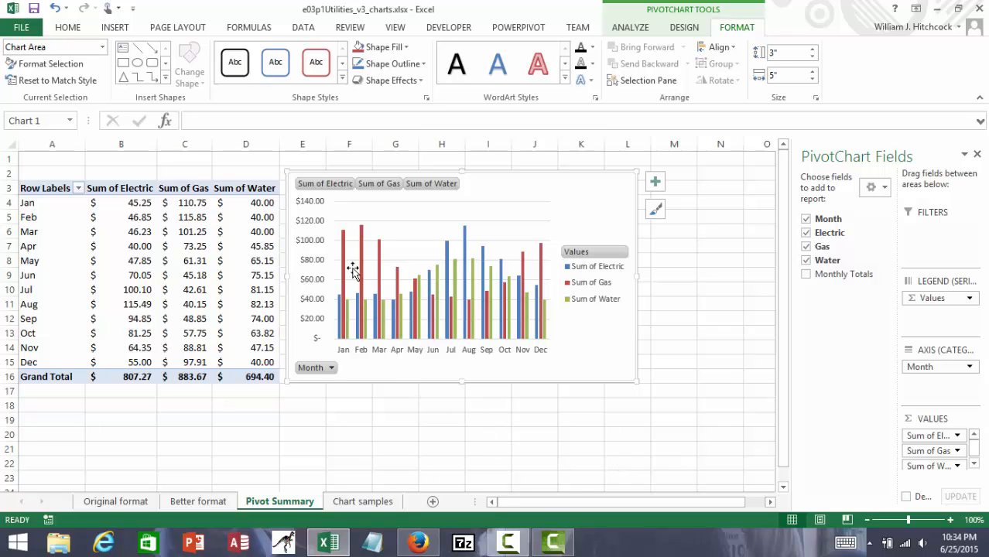
pyautogui.moveTo(343, 241)
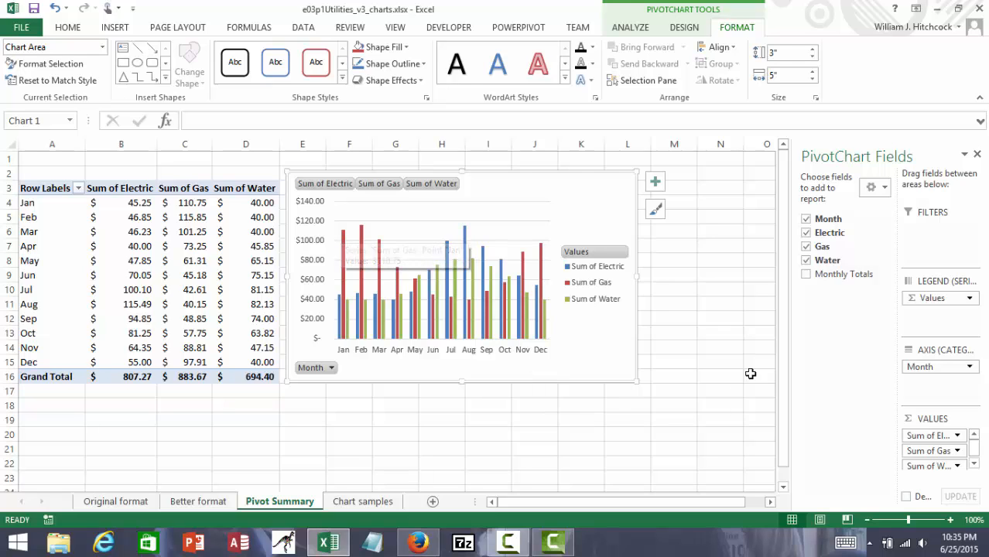
pyautogui.click(678, 14)
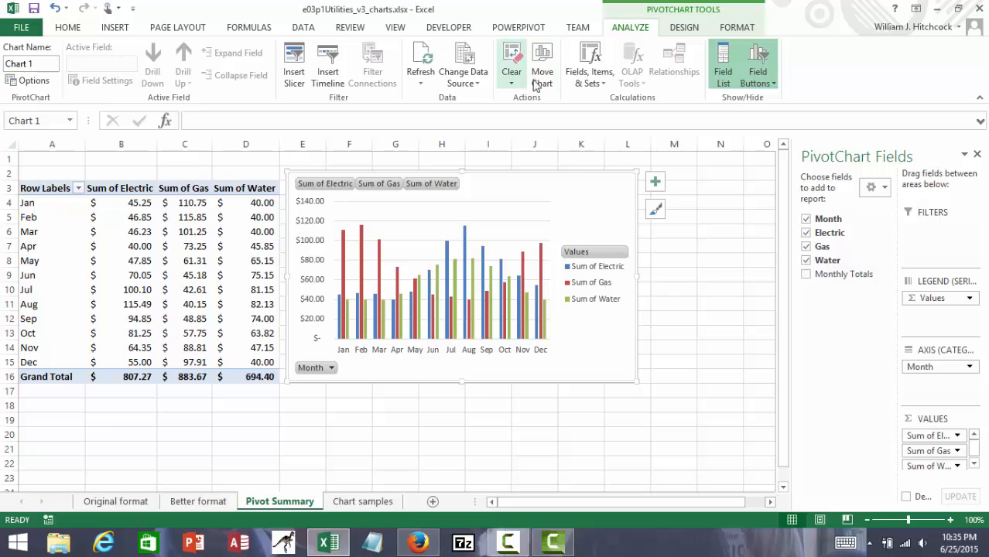
pyautogui.click(684, 28)
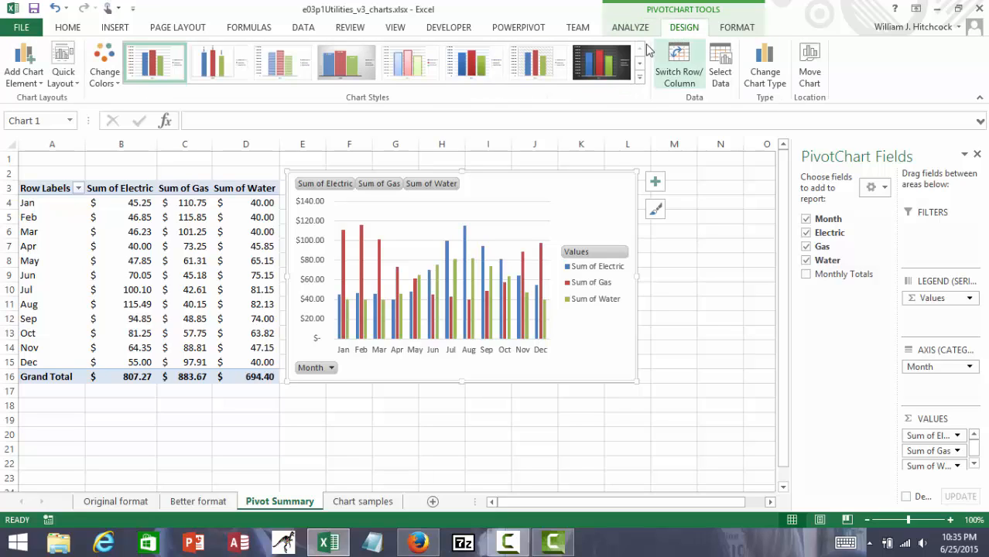
pyautogui.click(768, 74)
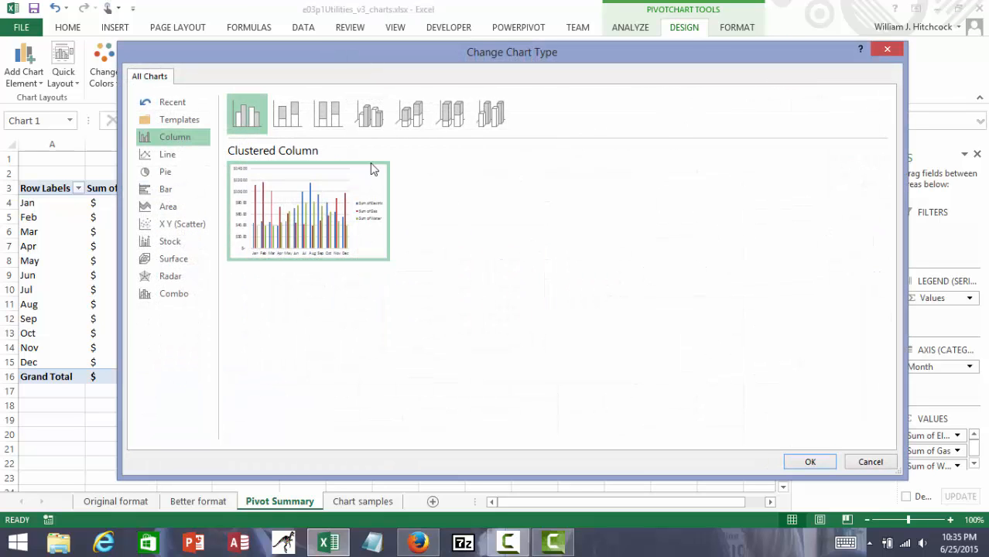
pyautogui.click(287, 120)
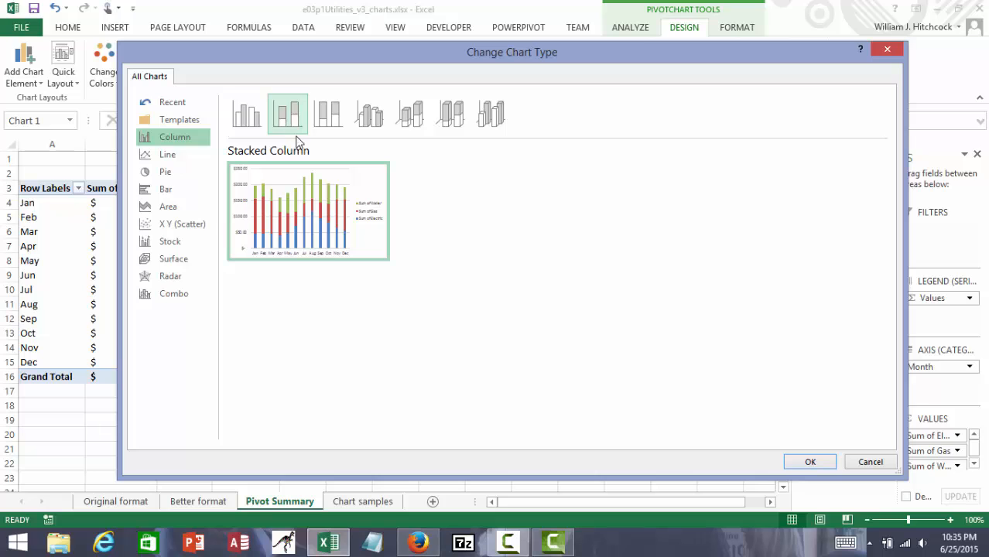
pyautogui.click(804, 463)
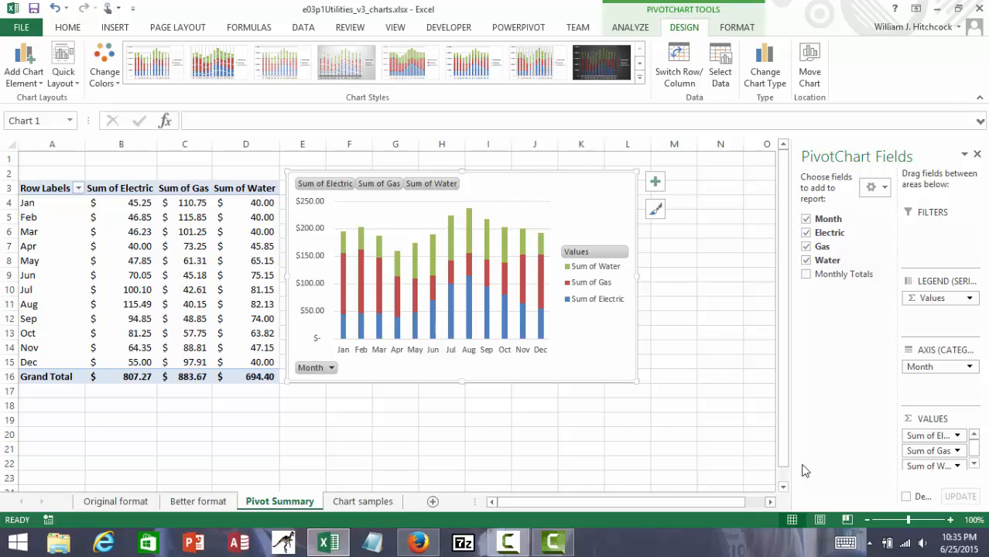
# - Remove the Month field from the PivotChart and change its chart type to Pie
pyautogui.click(806, 221)
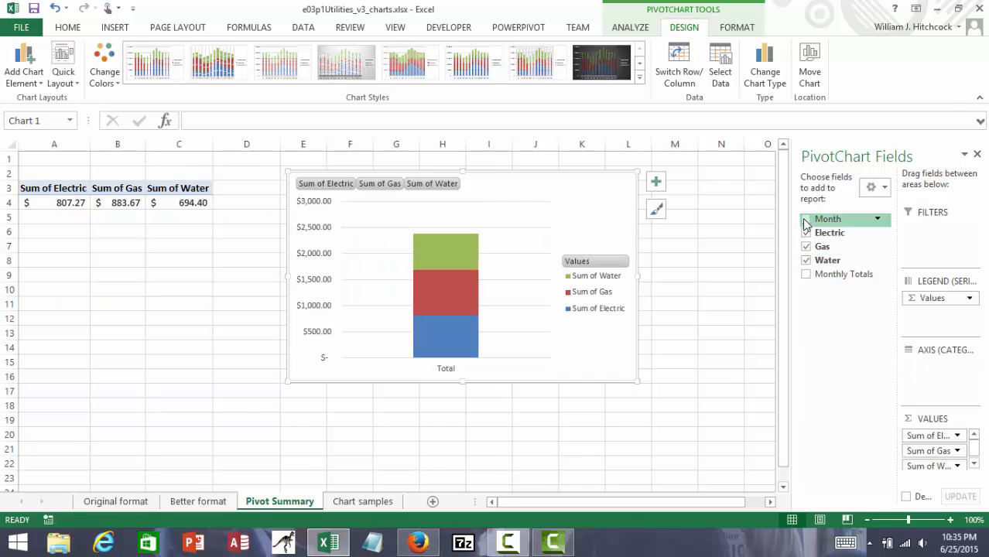
pyautogui.click(766, 85)
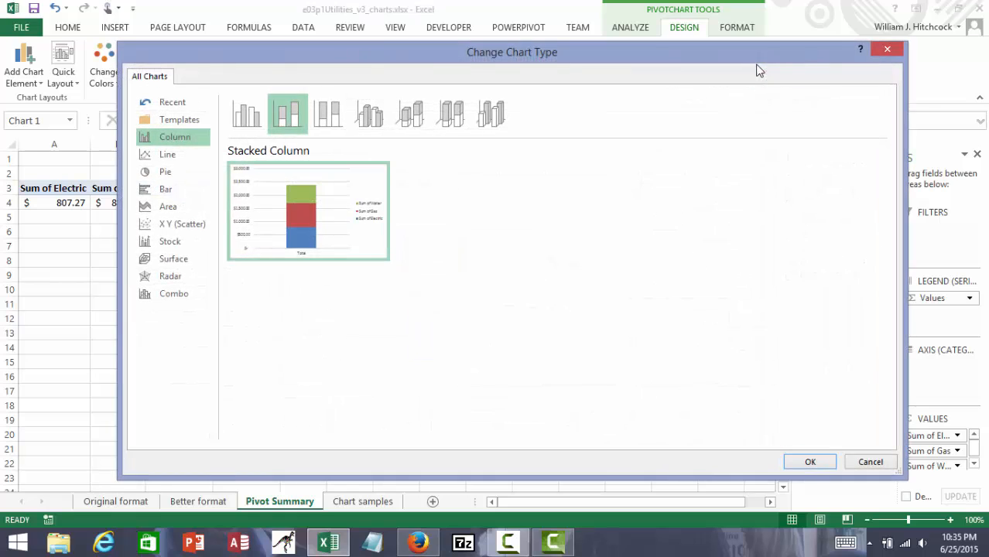
pyautogui.click(250, 118)
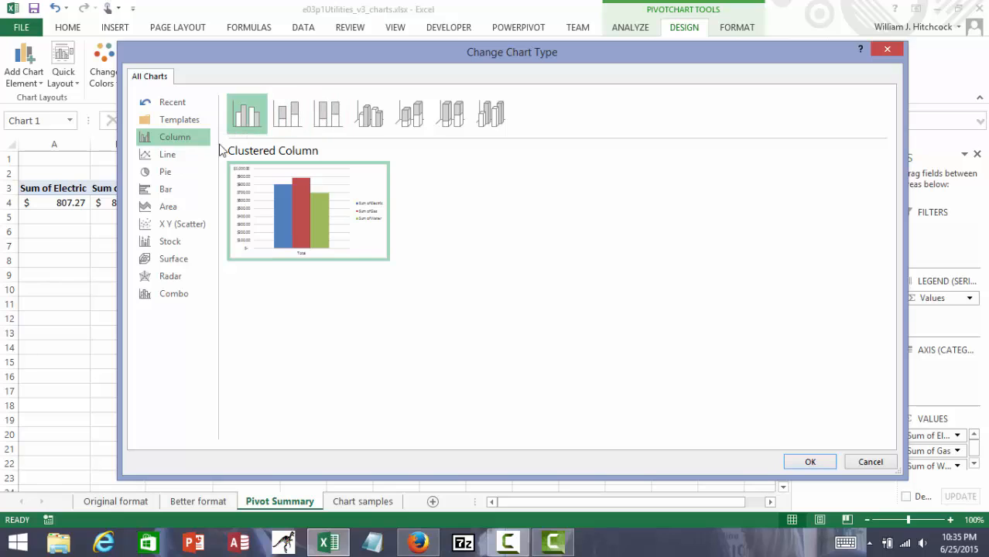
pyautogui.click(163, 176)
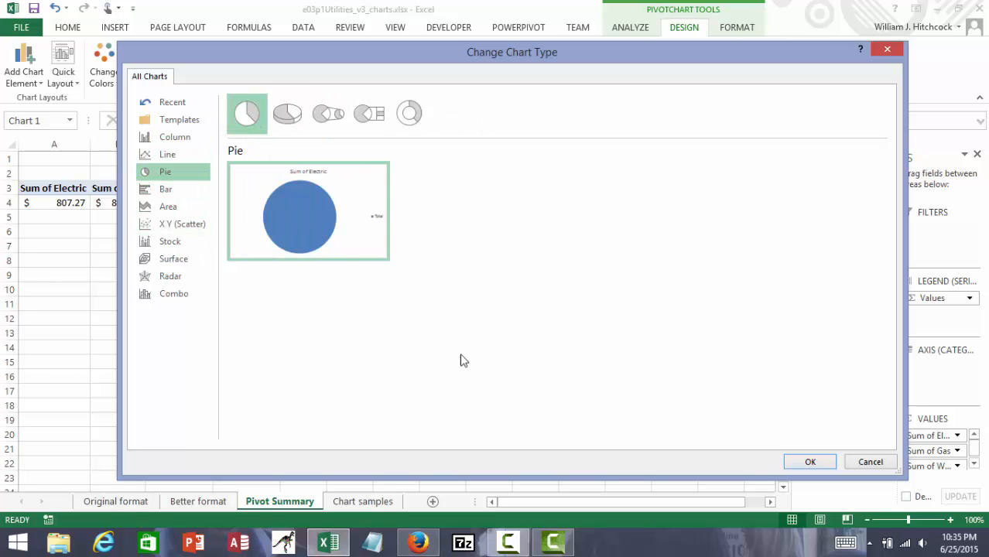
pyautogui.click(810, 463)
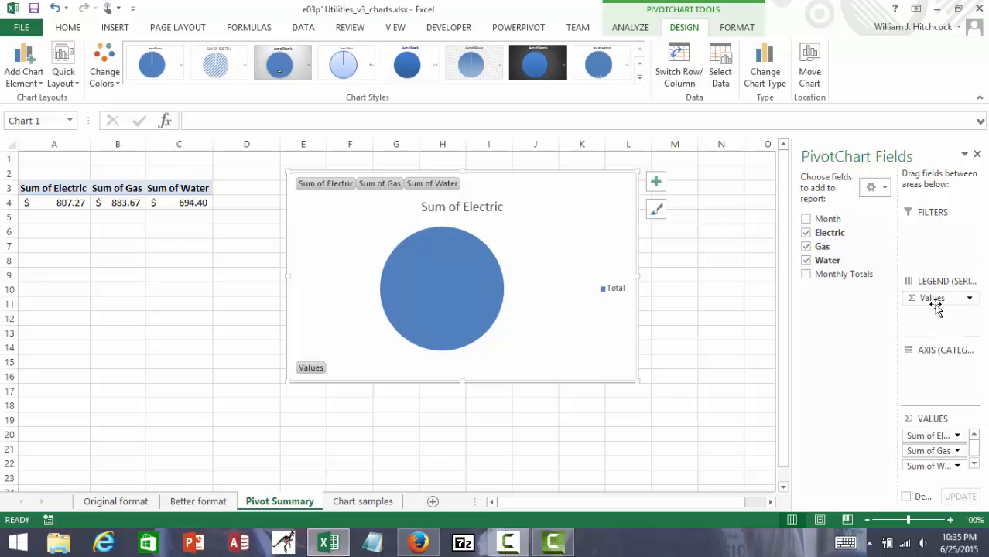
# - Move the Values field from the legend to the axis categories and apply the gray gradient chart style with percentage labels
pyautogui.moveTo(935, 301); pyautogui.dragTo(937, 373)
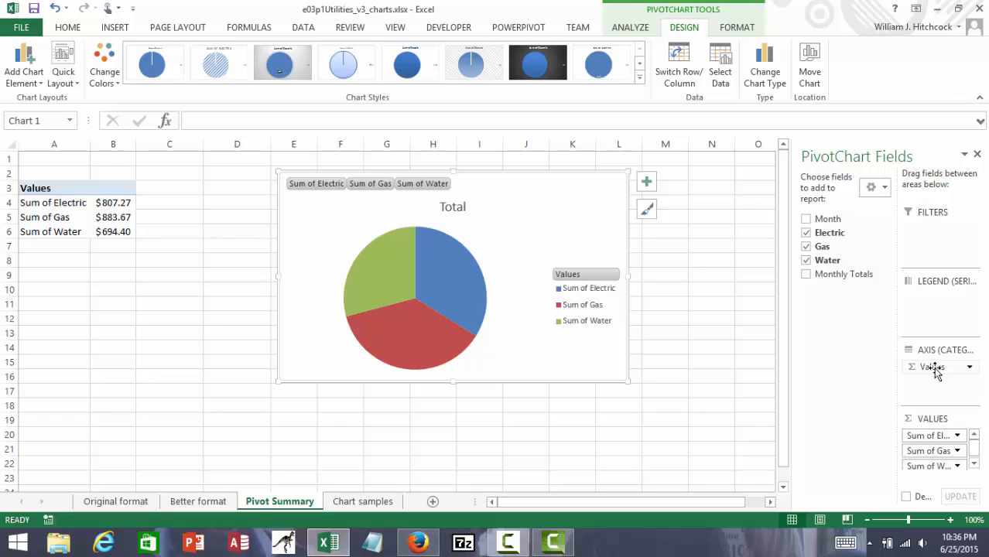
pyautogui.click(280, 65)
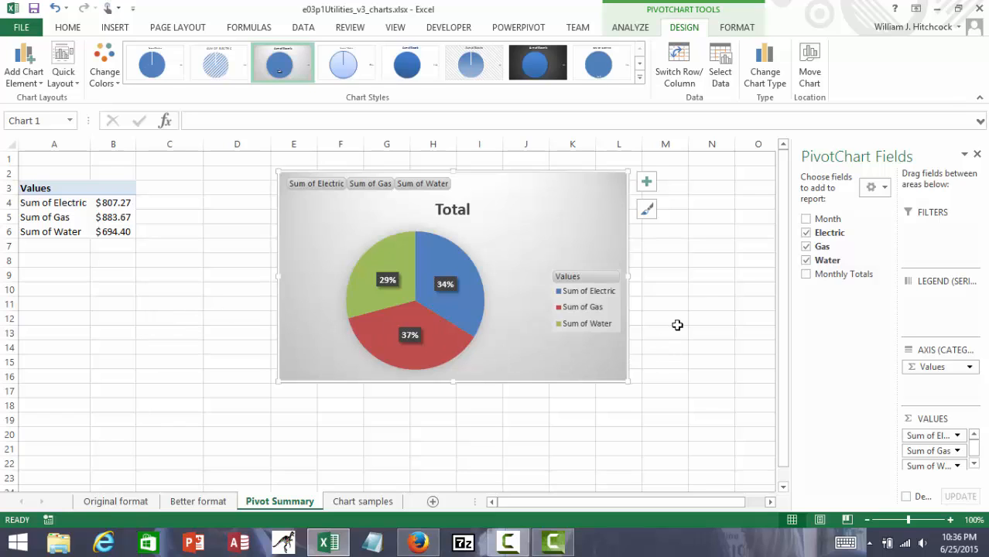
# - Add the Month field as a report filter and filter the PivotTable and pie chart to Jan
pyautogui.click(806, 220)
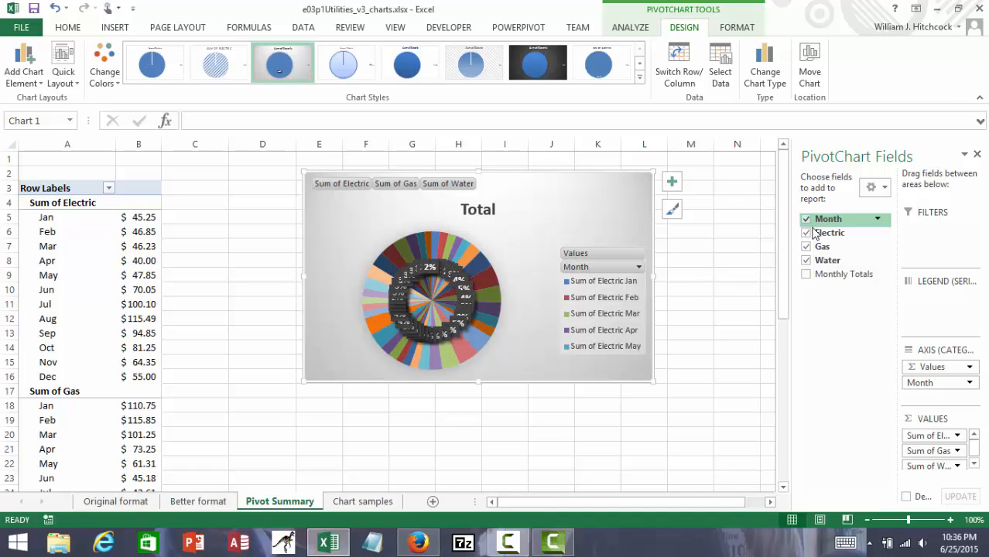
pyautogui.moveTo(939, 387); pyautogui.dragTo(950, 238)
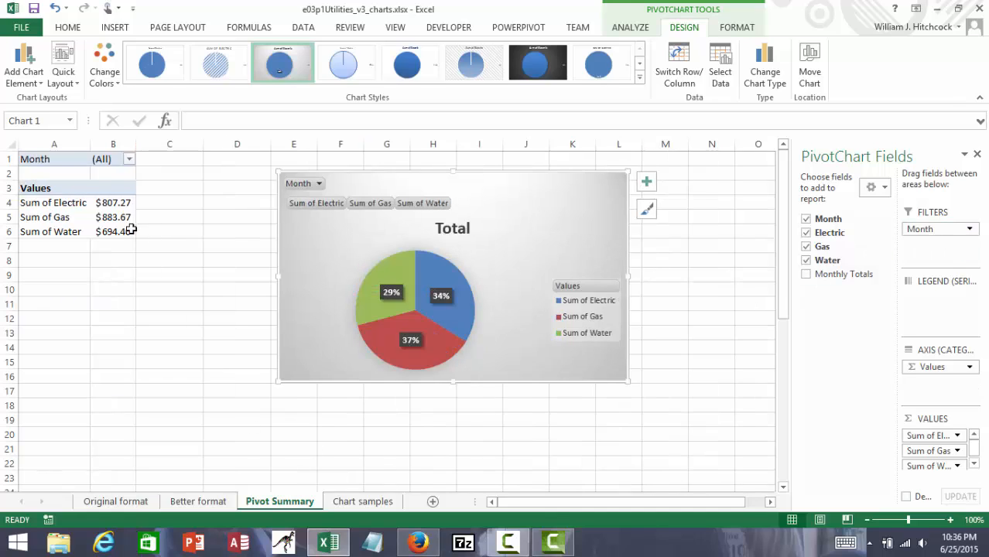
pyautogui.click(129, 160)
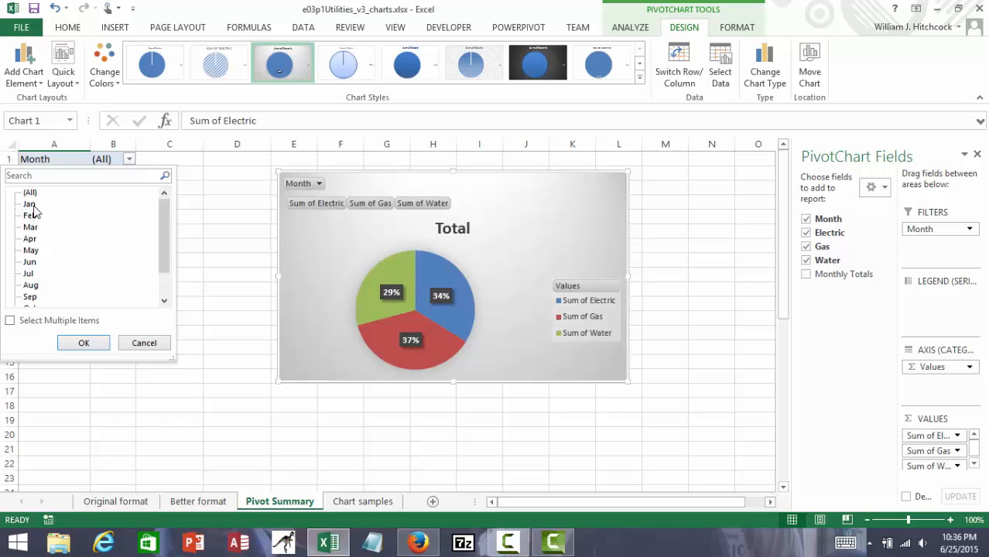
pyautogui.click(87, 344)
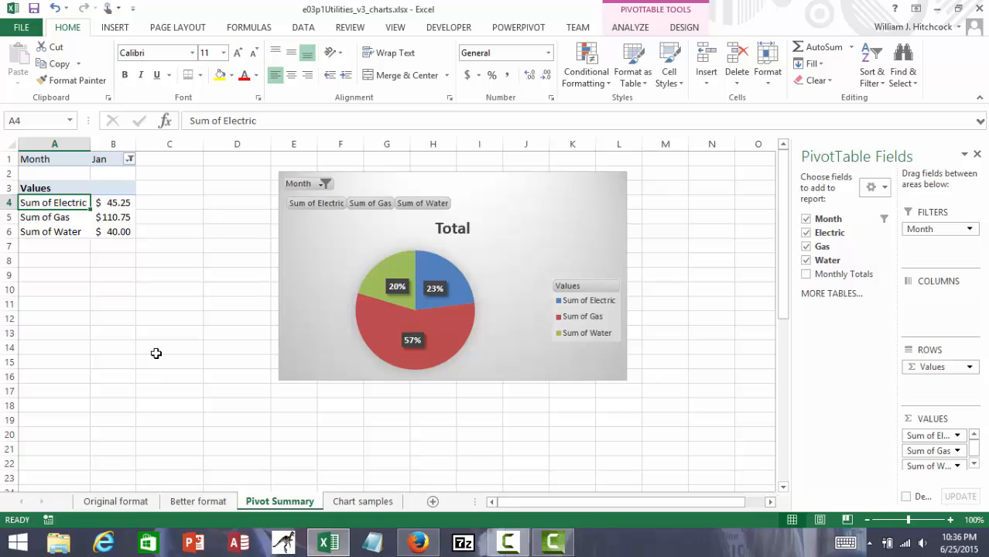
# - Filter the months to Feb and Aug in turn, and remove the Month field from the PivotTable
pyautogui.click(130, 160)
pyautogui.click(30, 216)
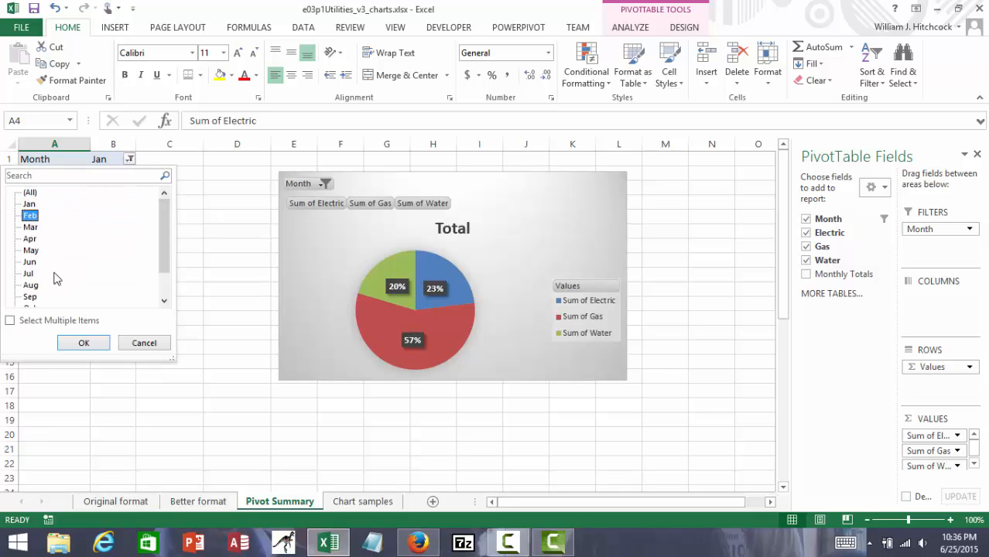
pyautogui.click(83, 343)
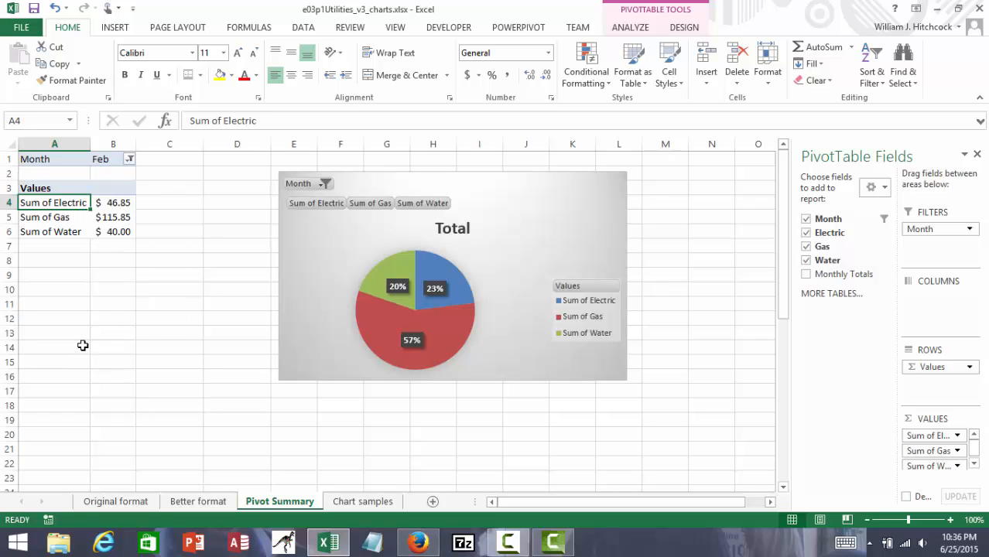
pyautogui.click(130, 160)
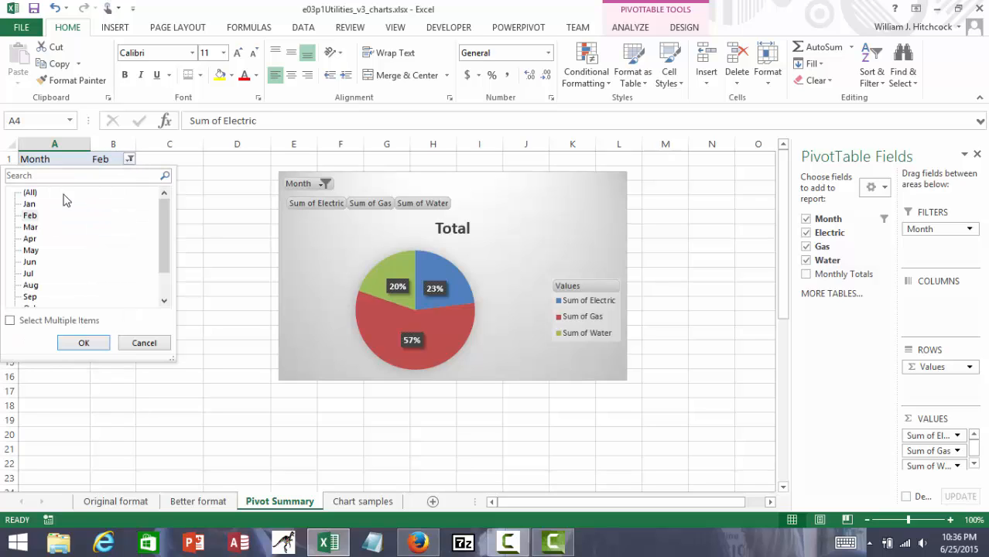
pyautogui.click(31, 286)
pyautogui.click(83, 343)
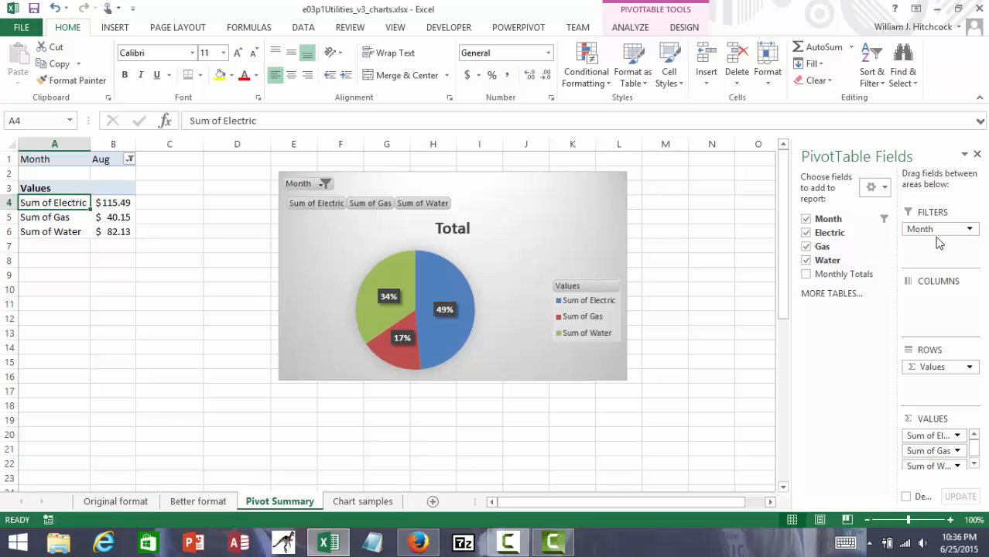
pyautogui.click(807, 220)
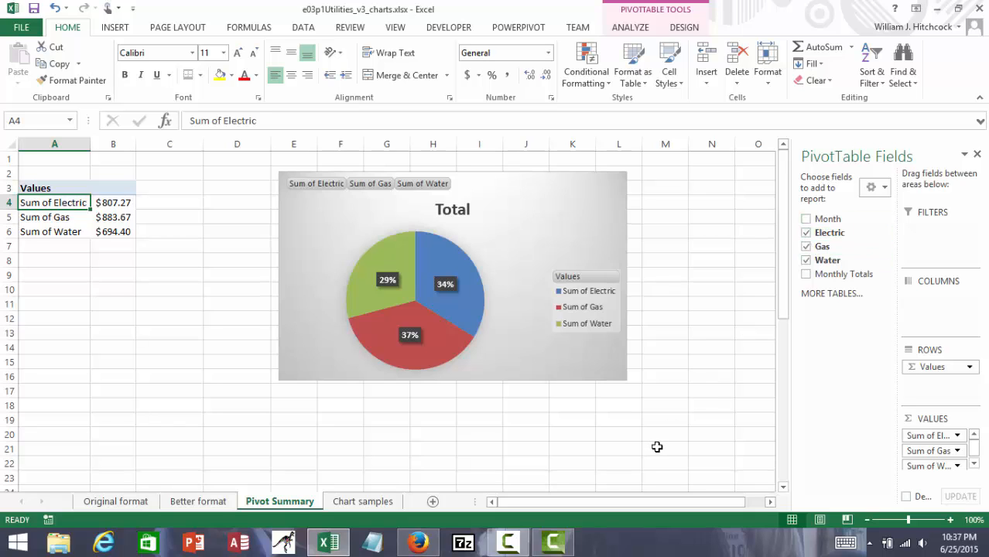
# - Insert a slicer for the Month field of the PivotTable
pyautogui.click(644, 14)
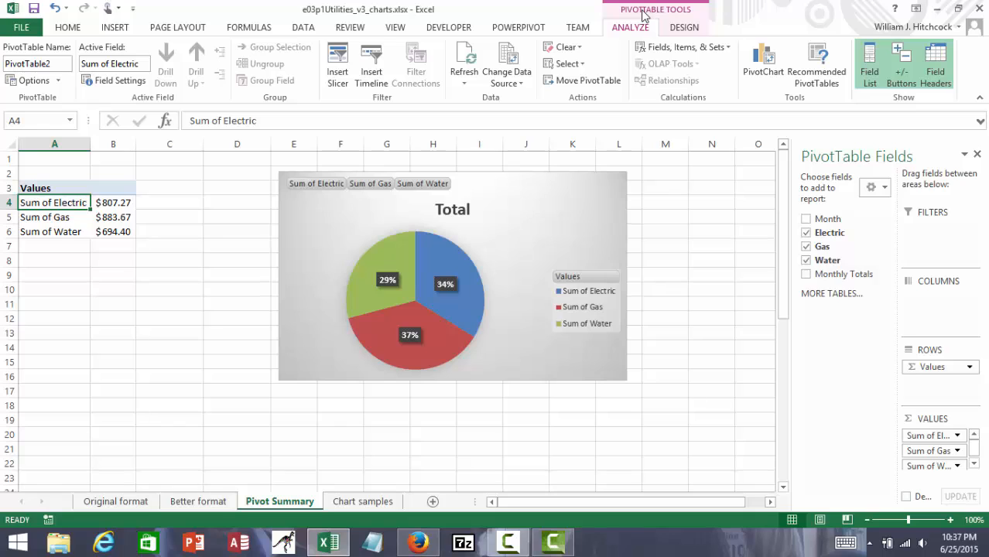
pyautogui.click(335, 78)
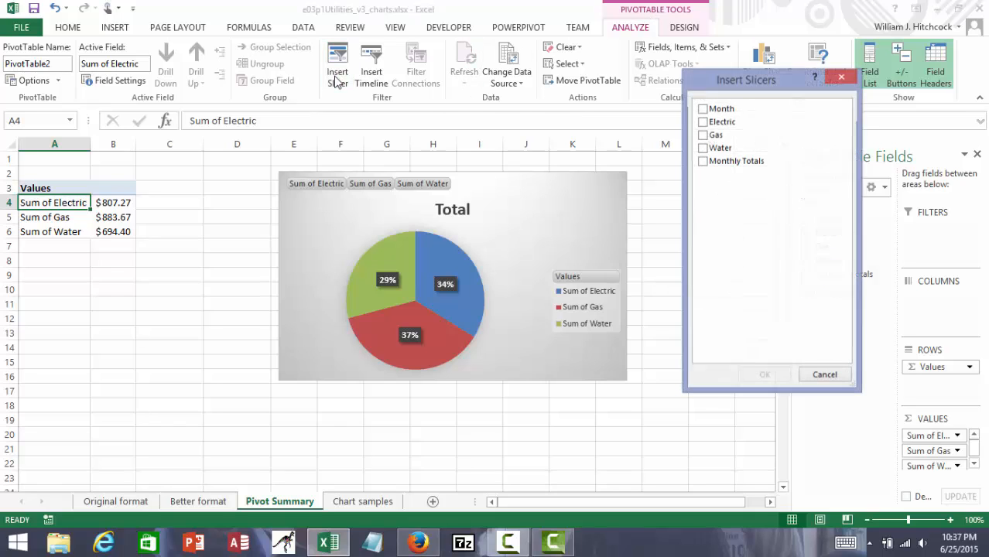
pyautogui.click(704, 110)
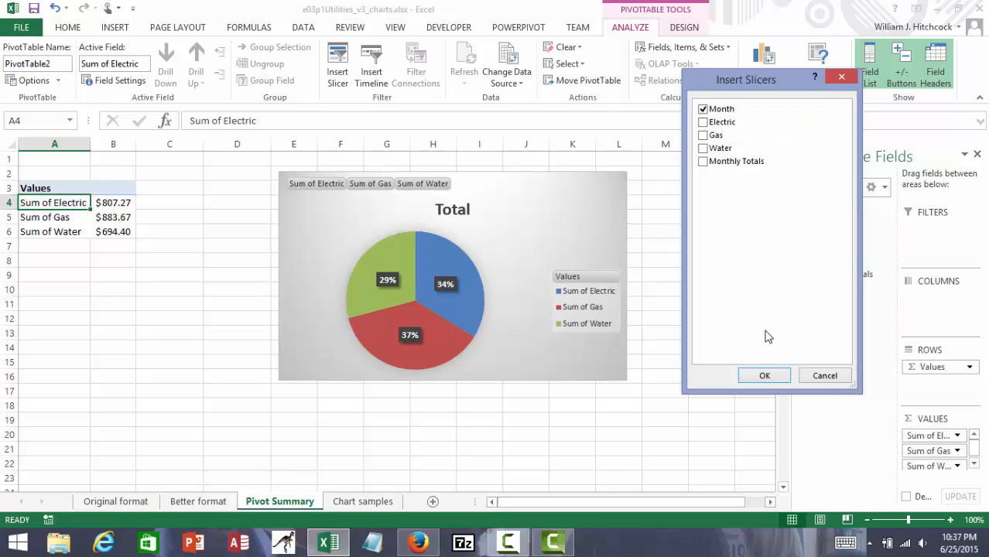
pyautogui.click(764, 375)
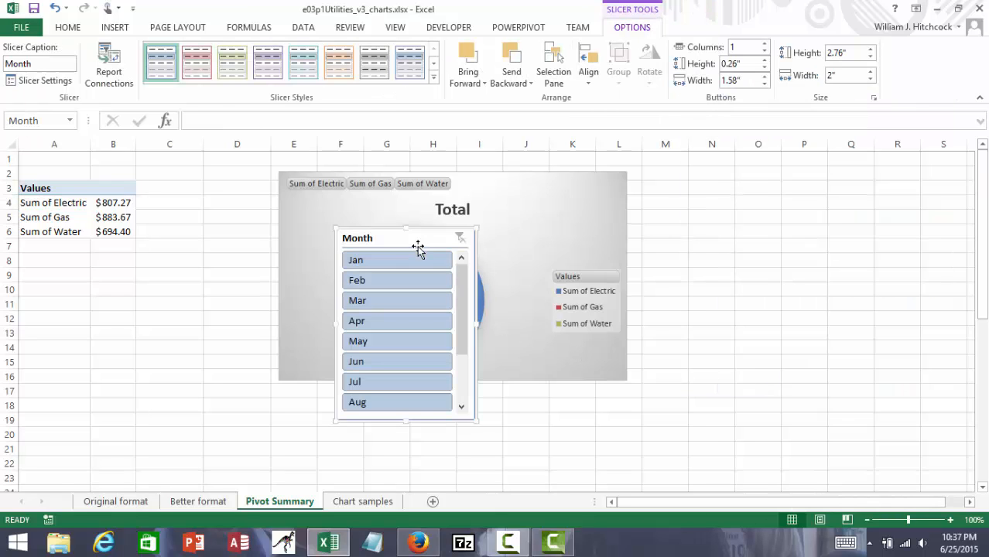
# - Place the Month slicer between the PivotTable and the pie chart, and lengthen it to about 4.02" to fit all twelve months
pyautogui.moveTo(416, 238); pyautogui.dragTo(220, 165)
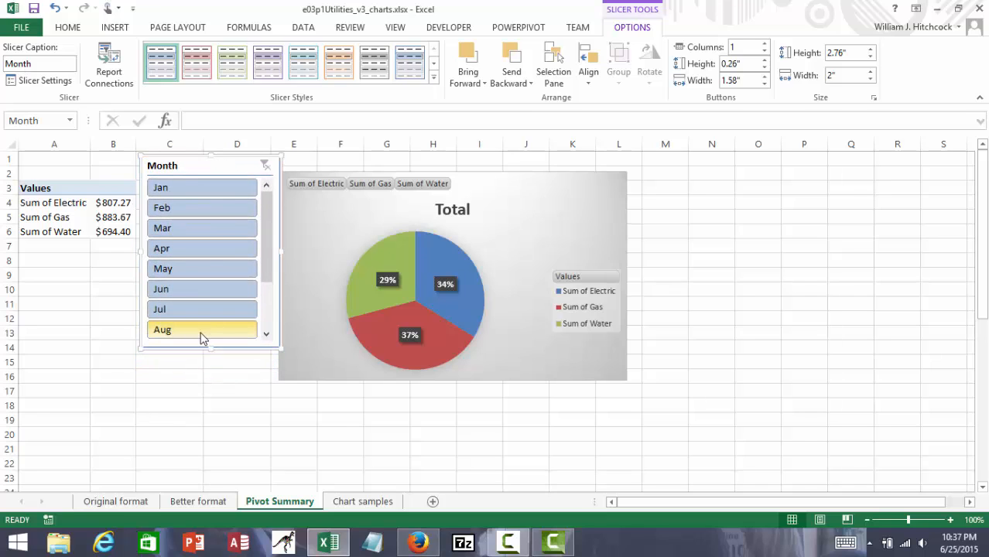
pyautogui.moveTo(207, 348); pyautogui.dragTo(202, 434)
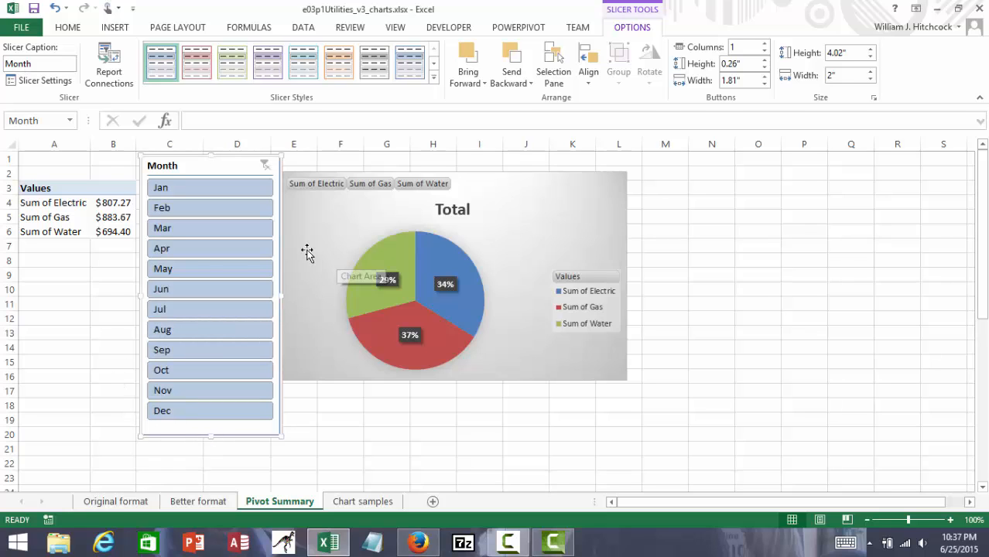
pyautogui.click(55, 266)
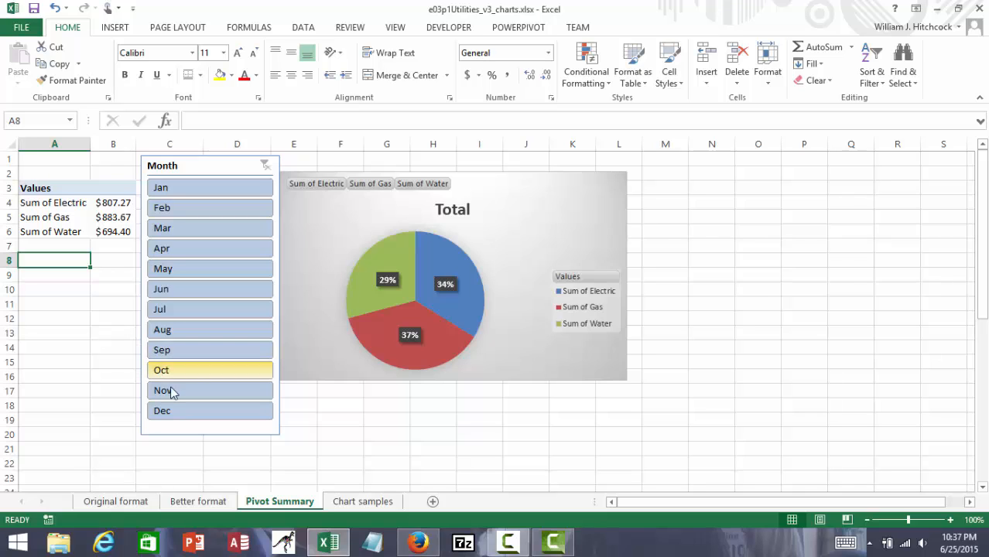
# - Filter the pie chart with the Month slicer one month at a time, from Jan through Oct
pyautogui.click(171, 190)
pyautogui.click(183, 210)
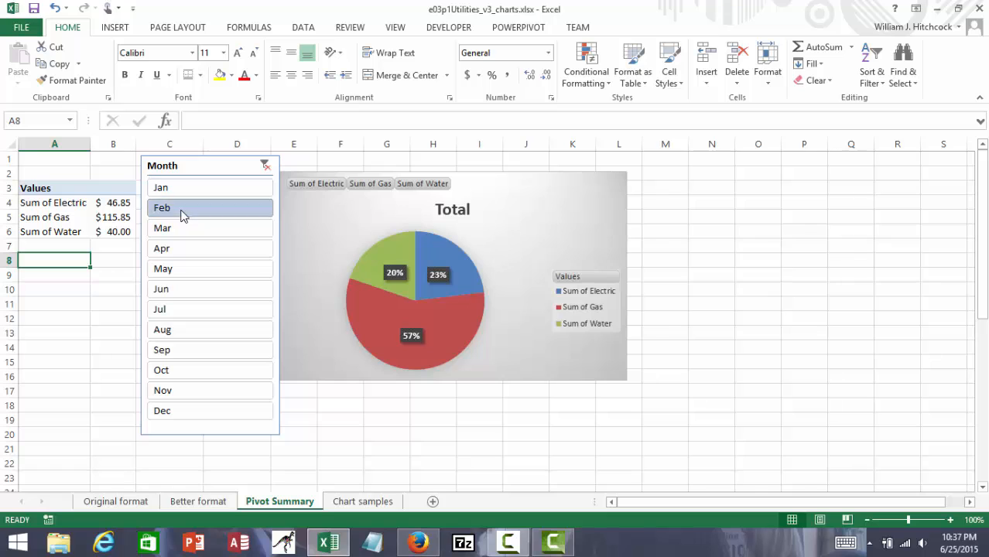
pyautogui.click(185, 233)
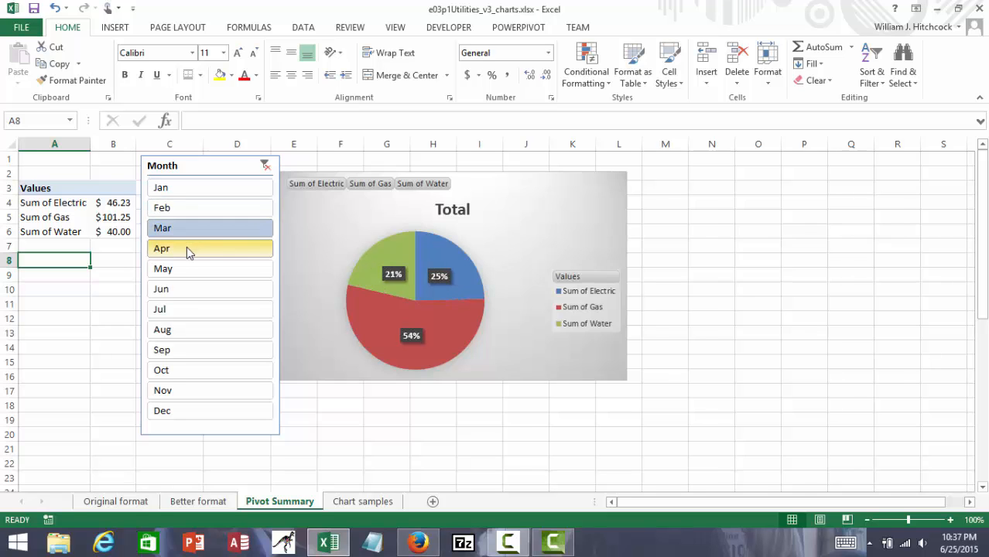
pyautogui.click(187, 247)
pyautogui.click(188, 274)
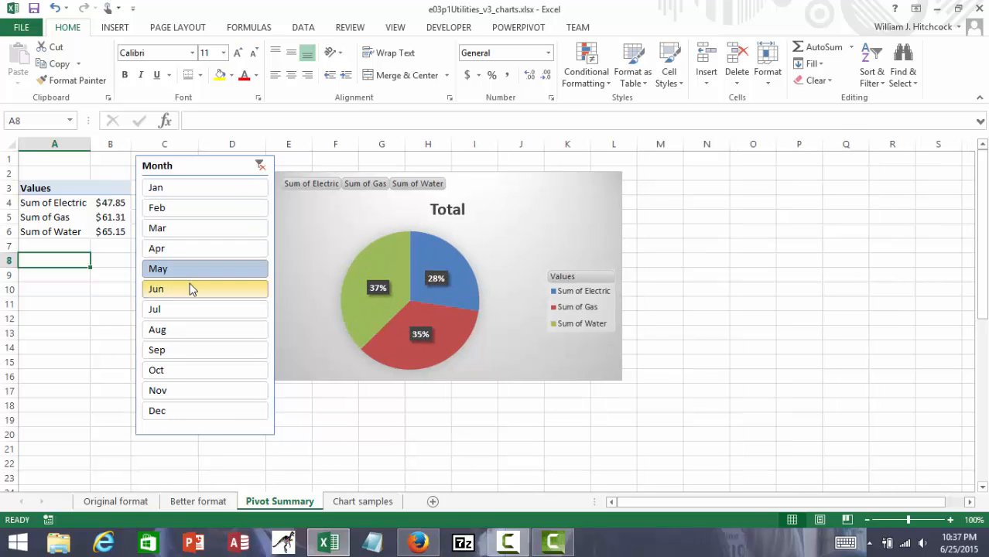
pyautogui.click(191, 287)
pyautogui.click(193, 310)
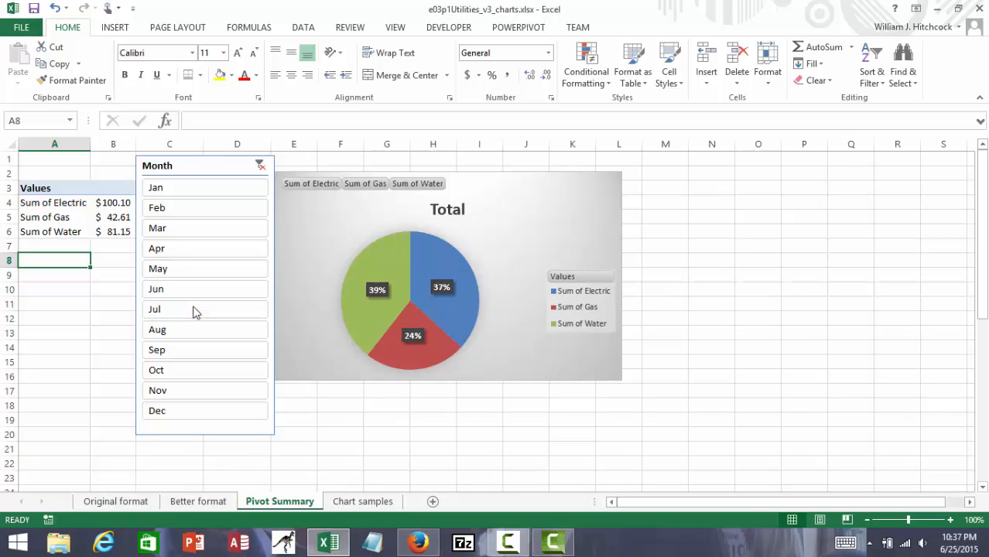
pyautogui.click(195, 328)
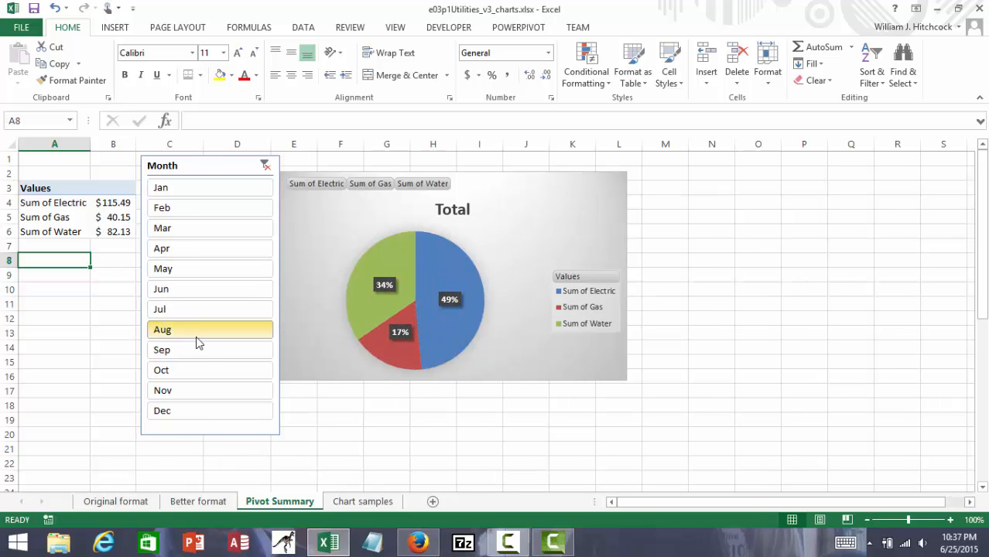
pyautogui.click(199, 359)
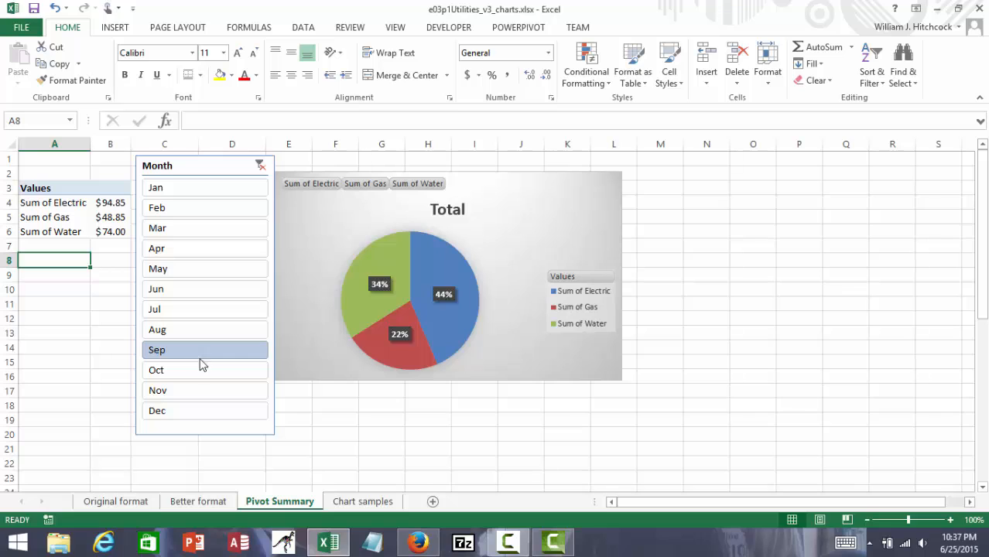
pyautogui.click(203, 372)
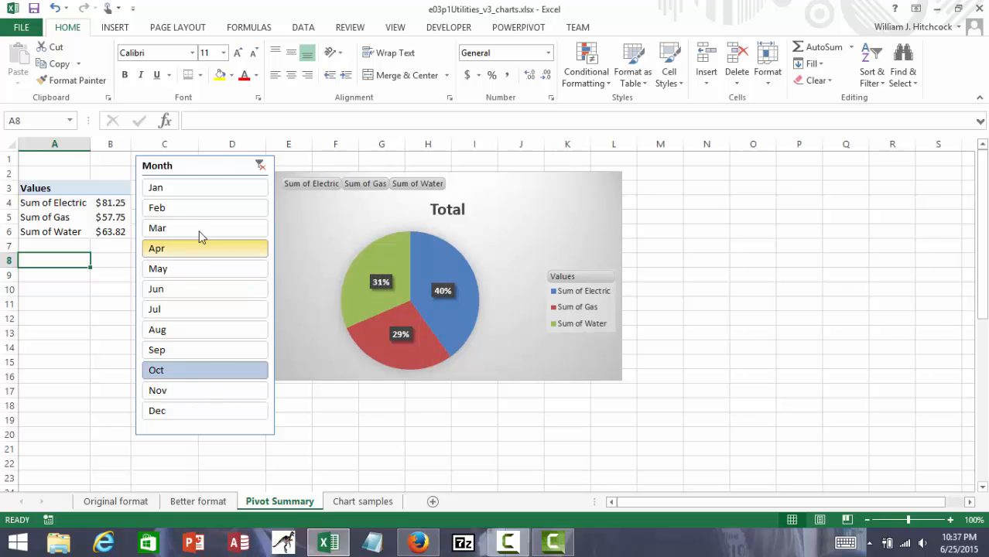
# - Filter the Month slicer to the range Jan through Dec, and to the range Jan through Jun
pyautogui.click(200, 197)
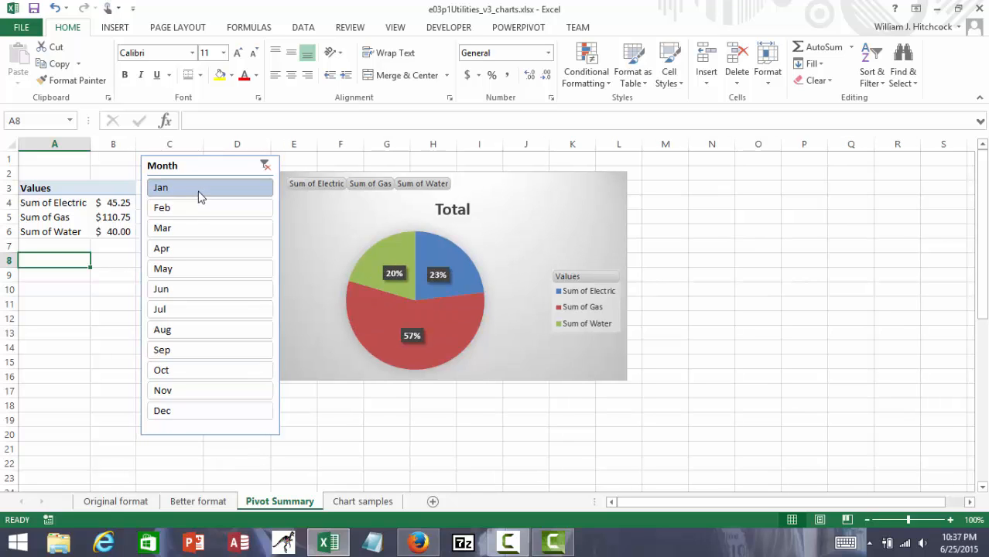
pyautogui.keyDown('shift'); pyautogui.click(203, 416); pyautogui.keyUp('shift')
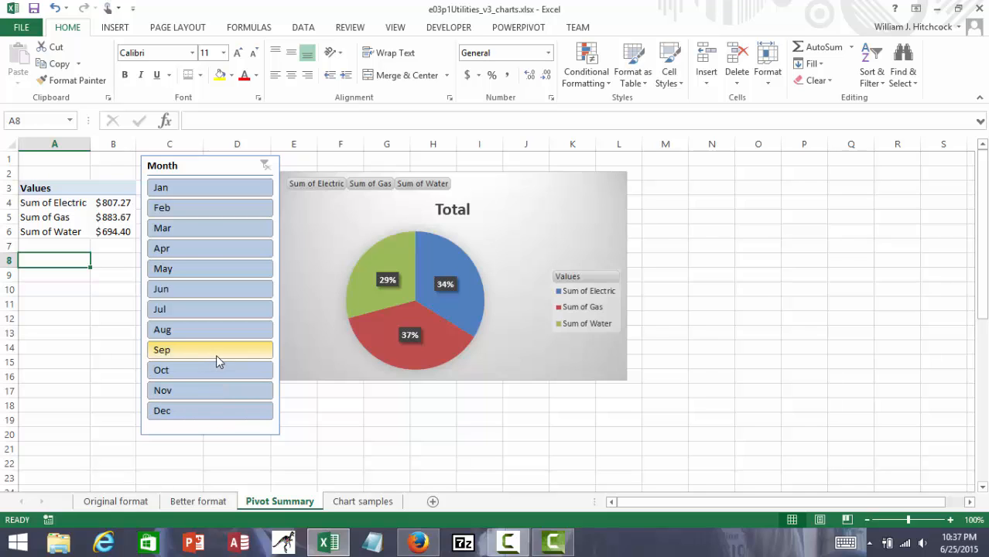
pyautogui.click(194, 196)
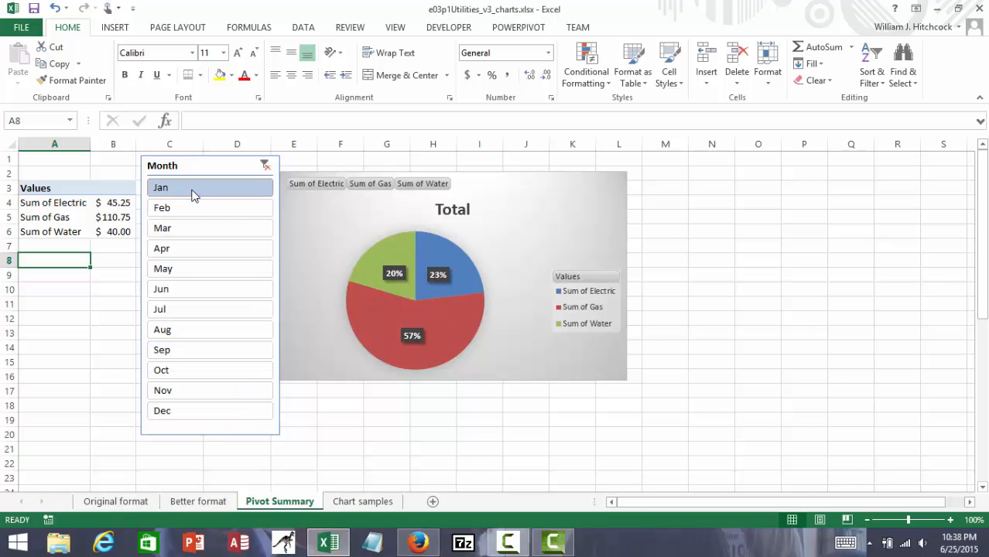
pyautogui.keyDown('shift'); pyautogui.click(193, 293); pyautogui.keyUp('shift')
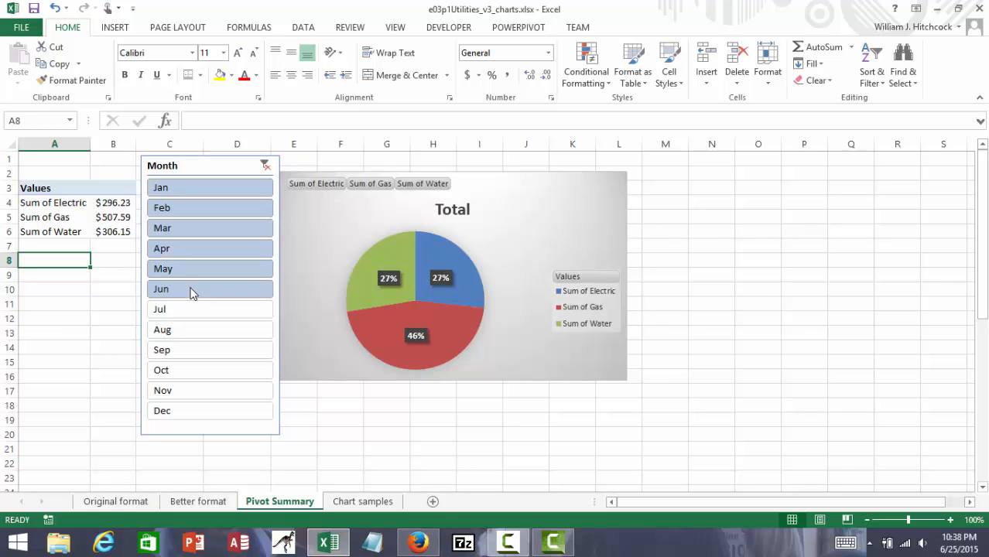
# - Filter the Month slicer to the first quarter, Jan through Mar
pyautogui.click(189, 194)
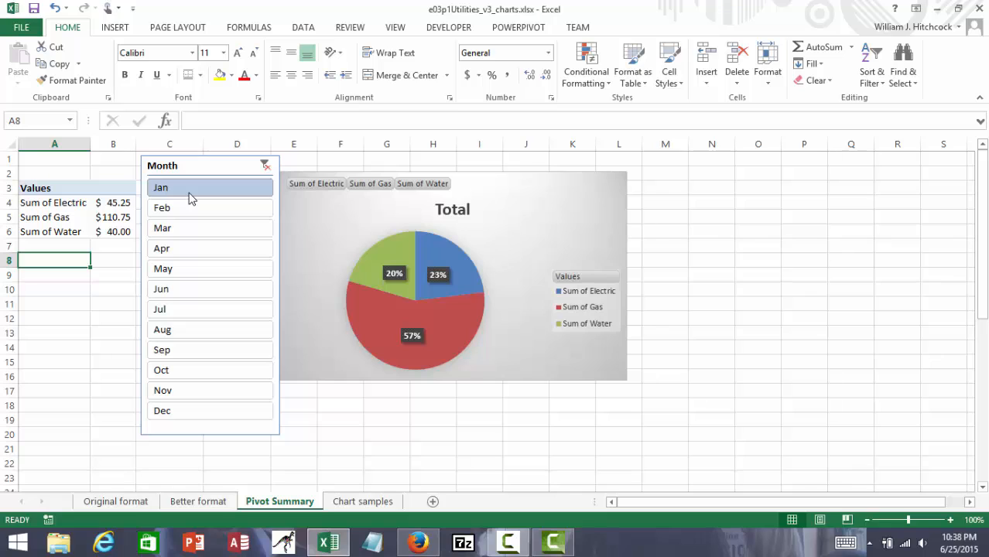
pyautogui.keyDown('shift'); pyautogui.click(192, 232); pyautogui.keyUp('shift')
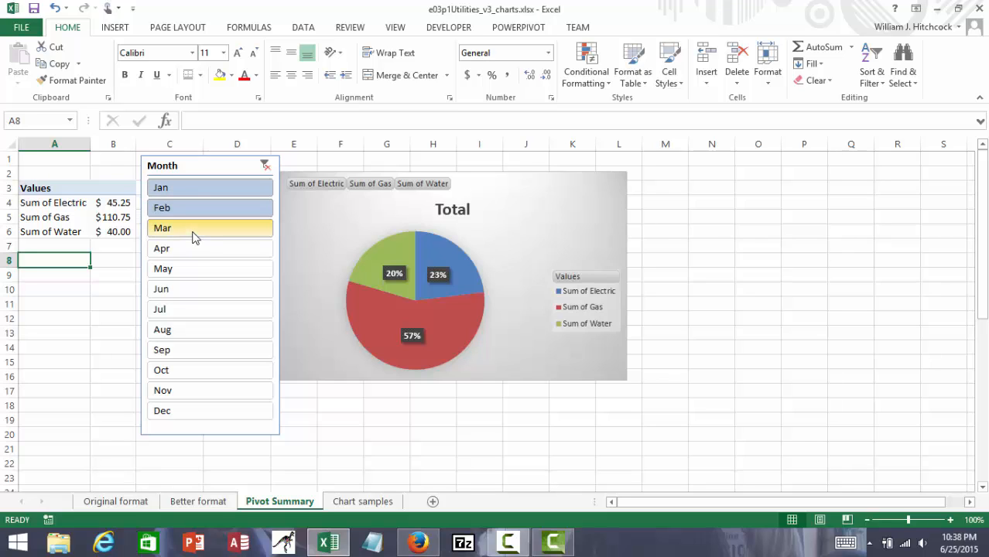